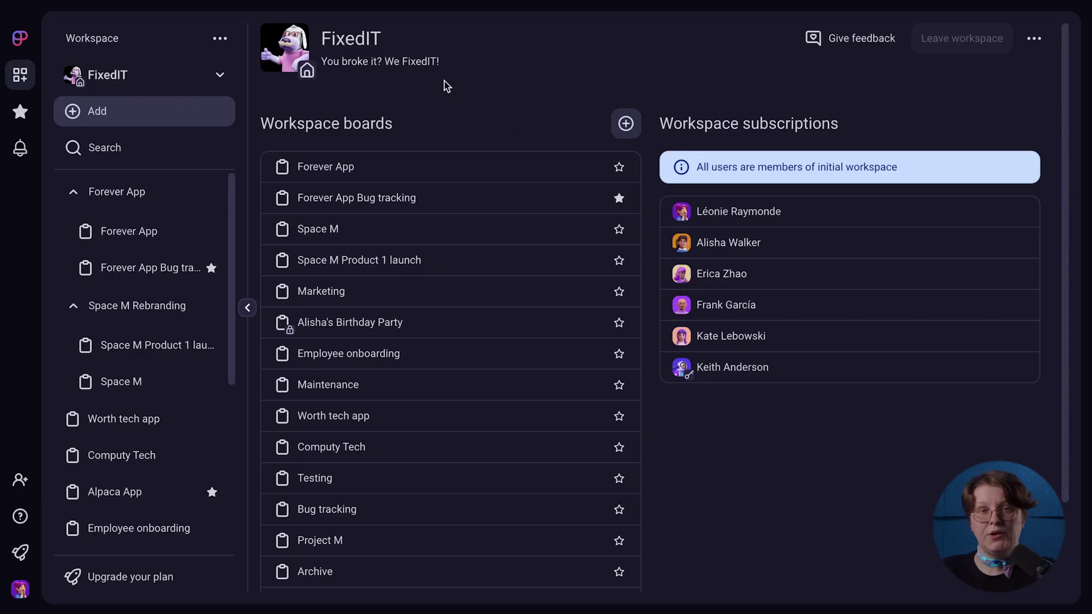
# Create a from-scratch board named 'Beluga Inc.' in the FixedIT workspace.
pyautogui.click(116, 124)
pyautogui.moveTo(167, 147)
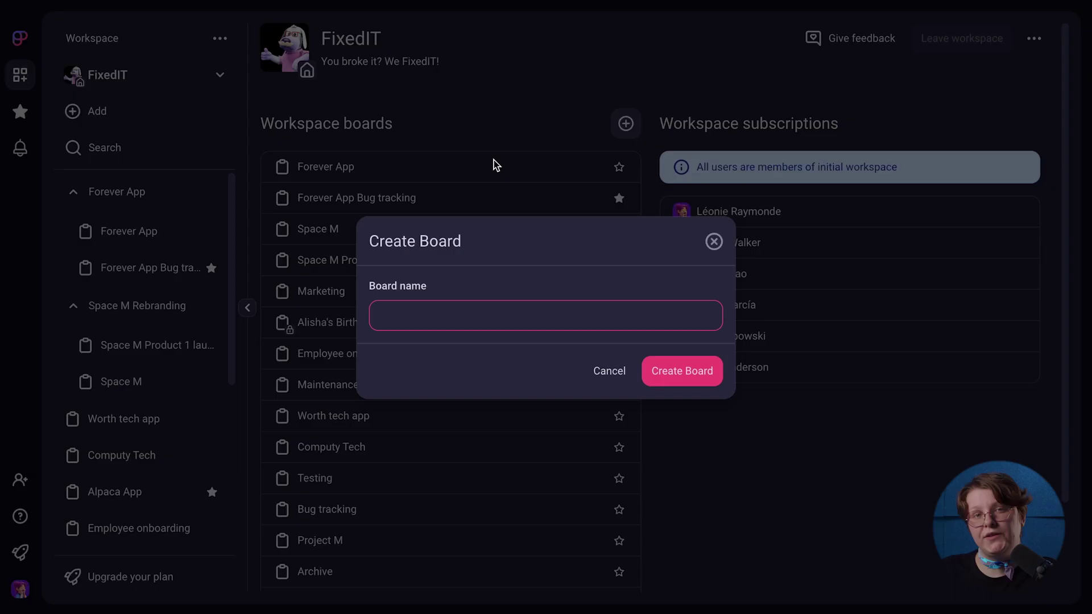
pyautogui.write('Beluga Inc.')
pyautogui.press('Return')
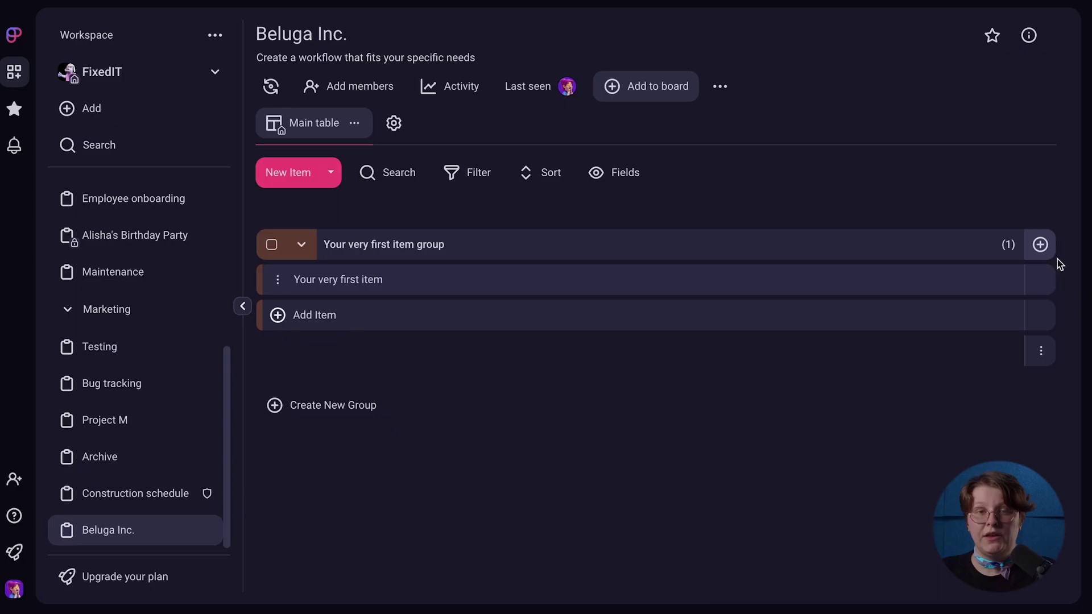
# Add a Tag column, then a Numbers column, to the Beluga Inc. item group.
pyautogui.click(1040, 244)
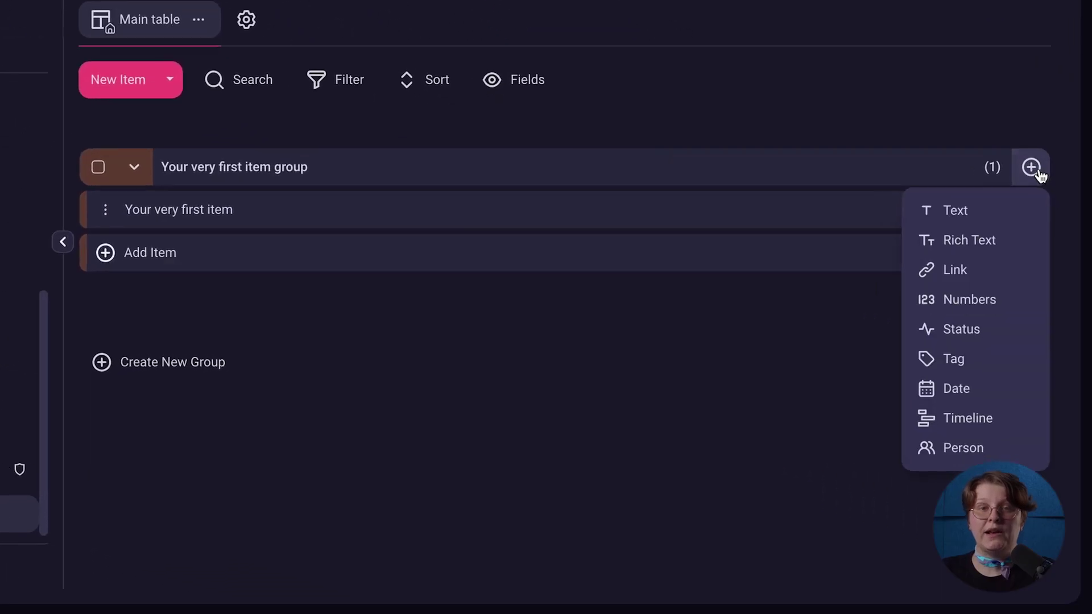
pyautogui.click(980, 363)
pyautogui.click(1030, 167)
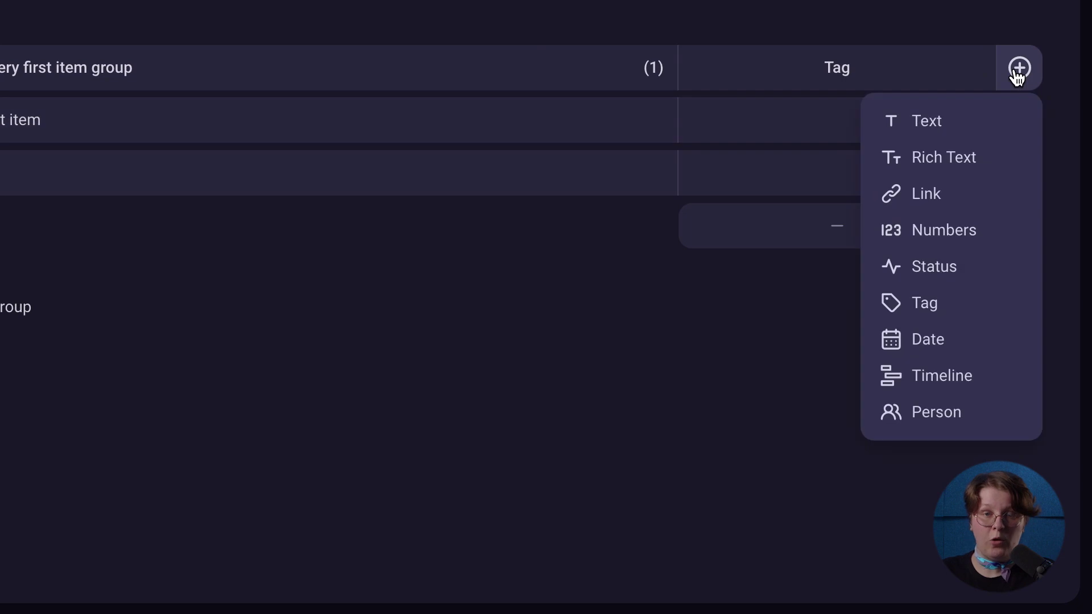
pyautogui.click(967, 234)
pyautogui.click(1021, 67)
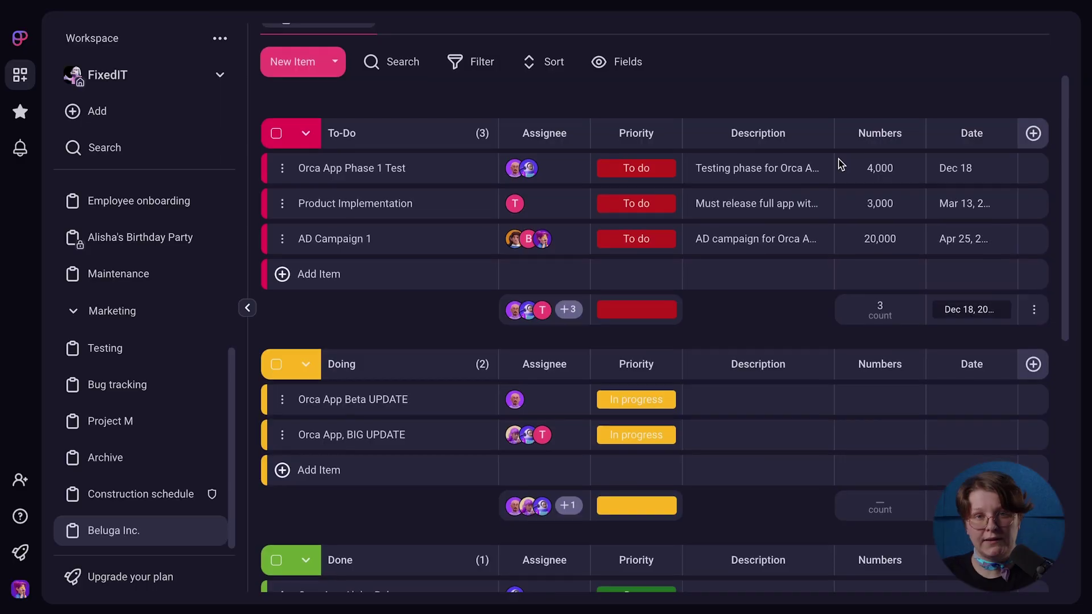
pyautogui.scroll(-2, 841, 165)
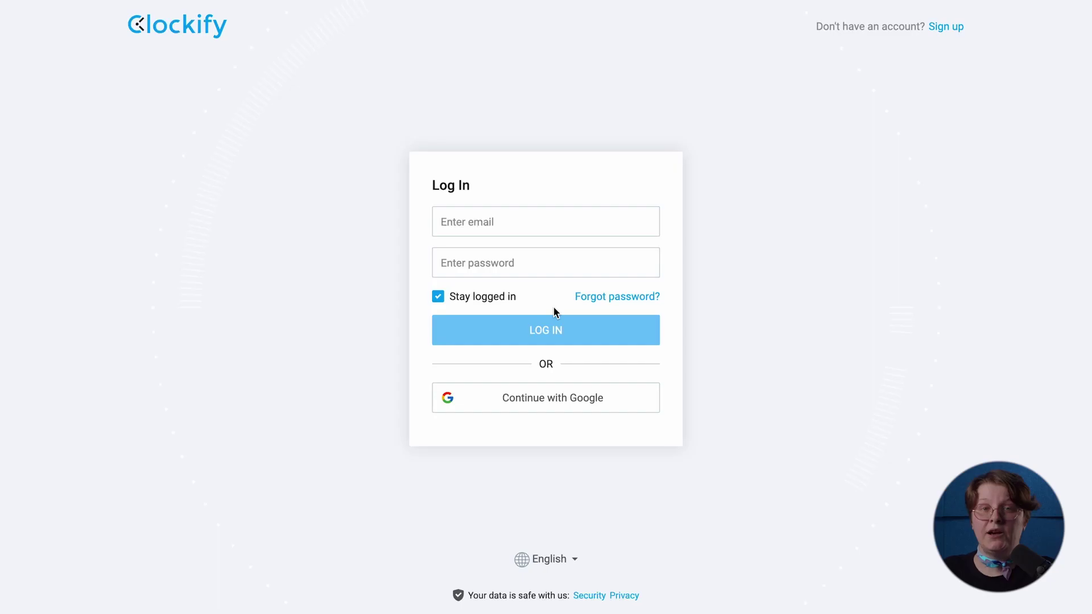
# Log in to Clockify and search the Chrome Web Store for 'Clockify'.
pyautogui.click(576, 408)
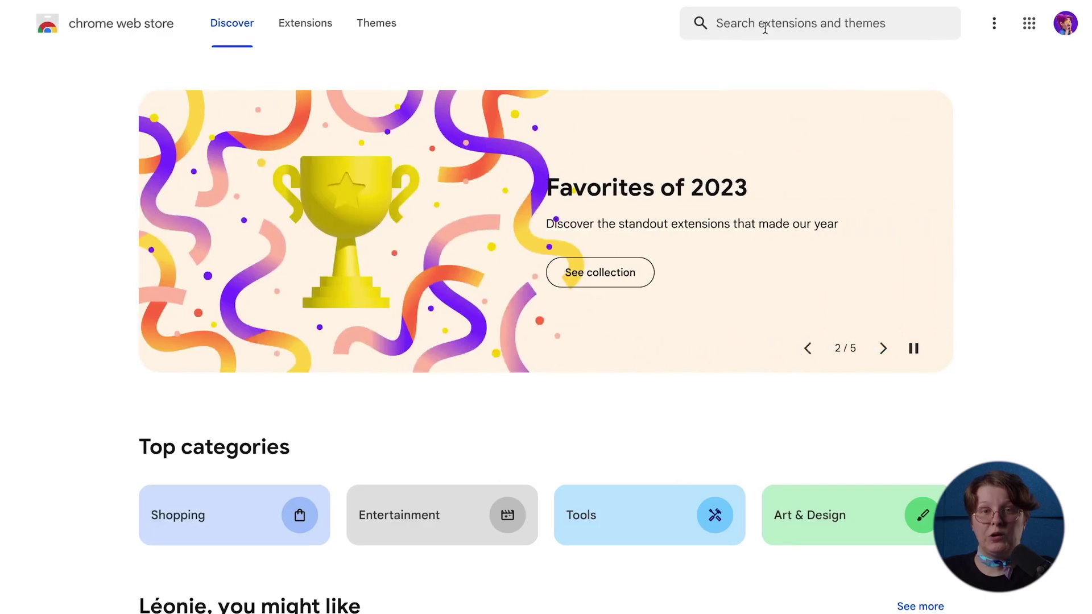
pyautogui.click(772, 21)
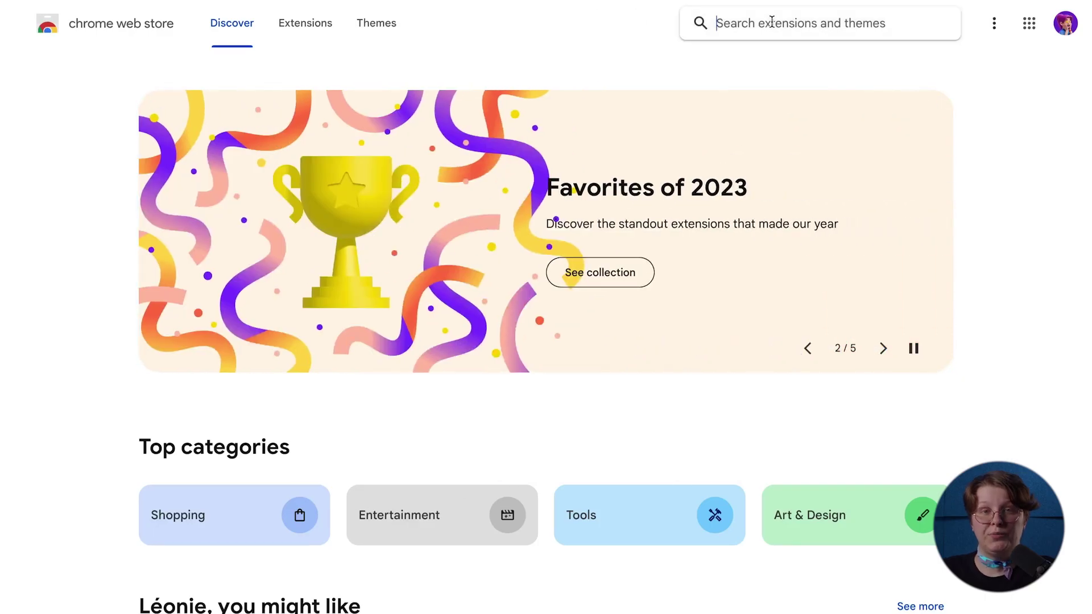
pyautogui.write('Clockify')
pyautogui.press('Return')
# Add the Clockify Time Tracker extension to Chrome.
pyautogui.click(765, 163)
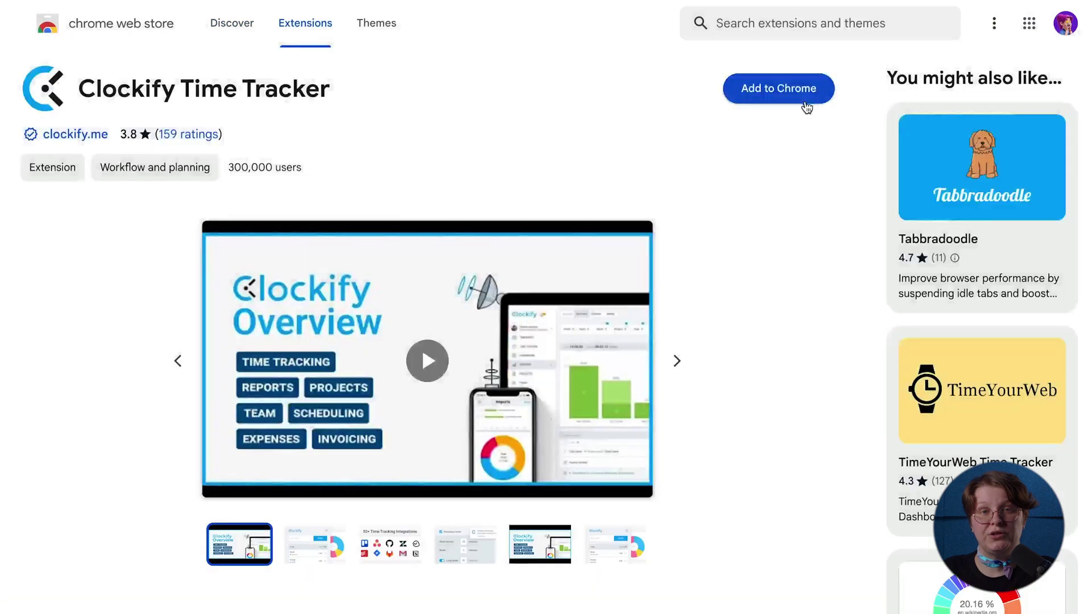
pyautogui.click(765, 90)
pyautogui.click(674, 329)
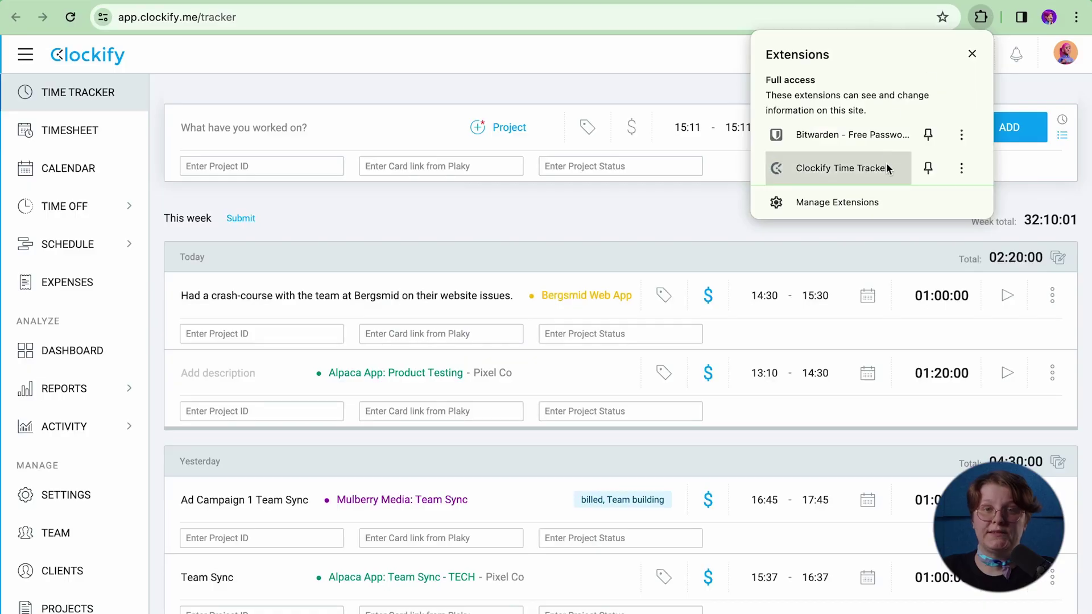
# Pin Clockify Time Tracker to the toolbar, log in, and open its tracker popup.
pyautogui.click(926, 166)
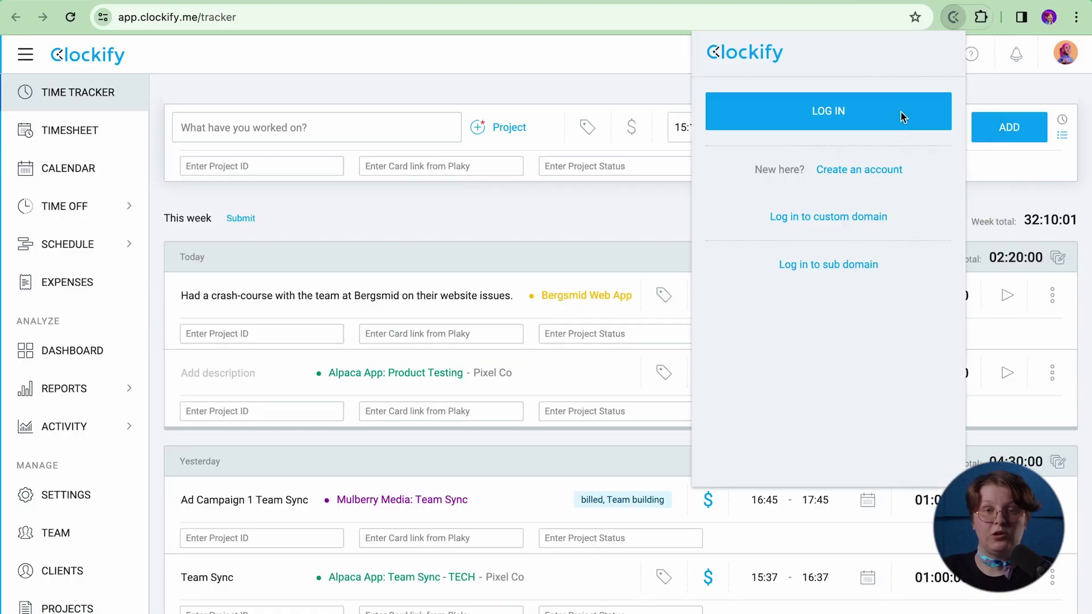
pyautogui.click(899, 114)
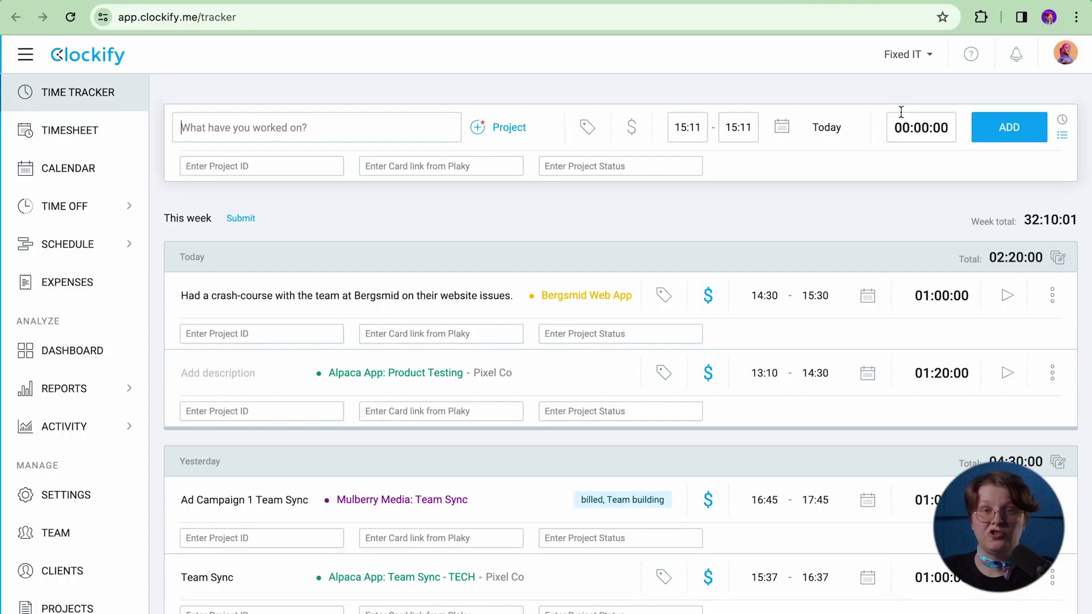
pyautogui.click(981, 20)
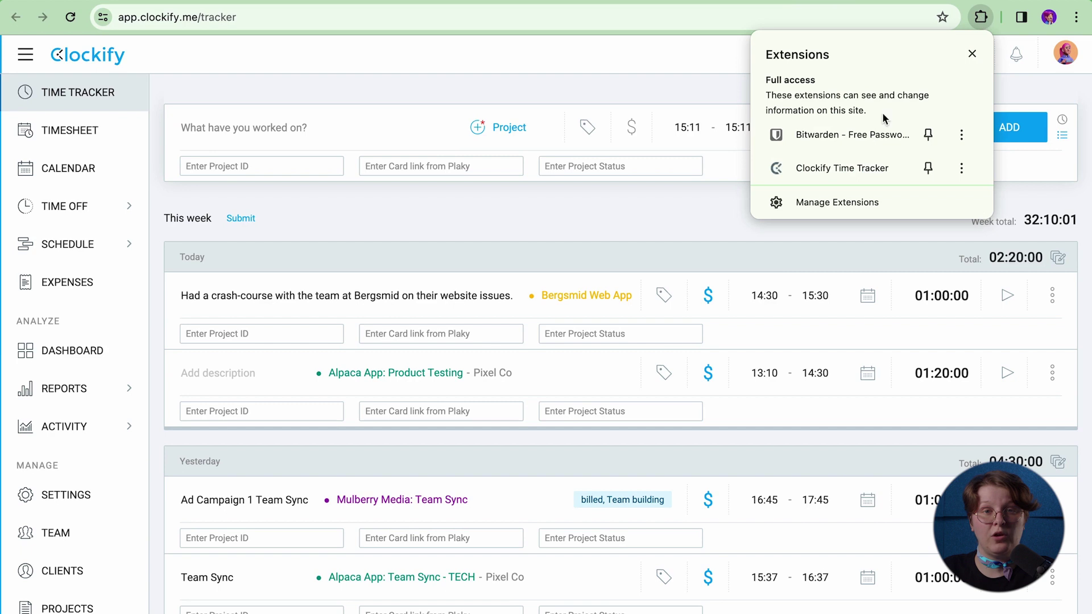
pyautogui.click(831, 170)
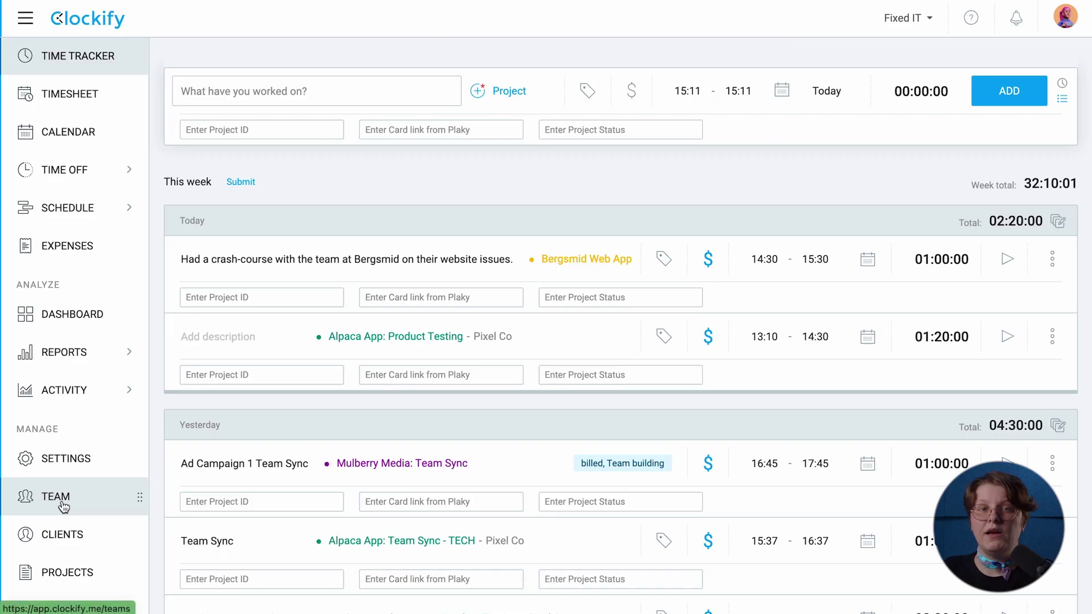
# From Team, tick four individual users as members in the project's Access tab.
pyautogui.click(63, 506)
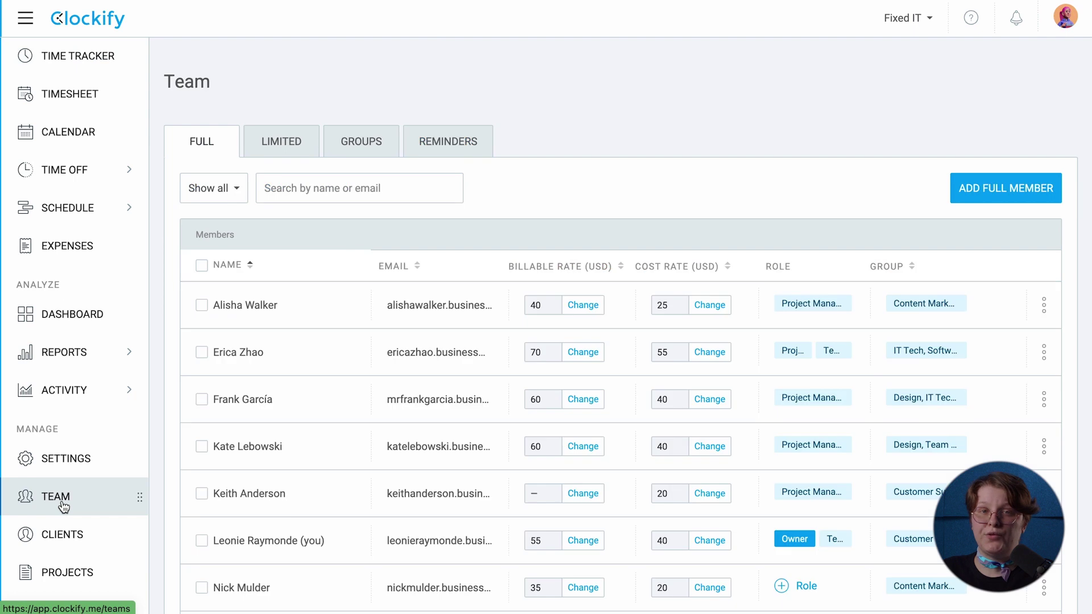
pyautogui.scroll(-3, 557, 323)
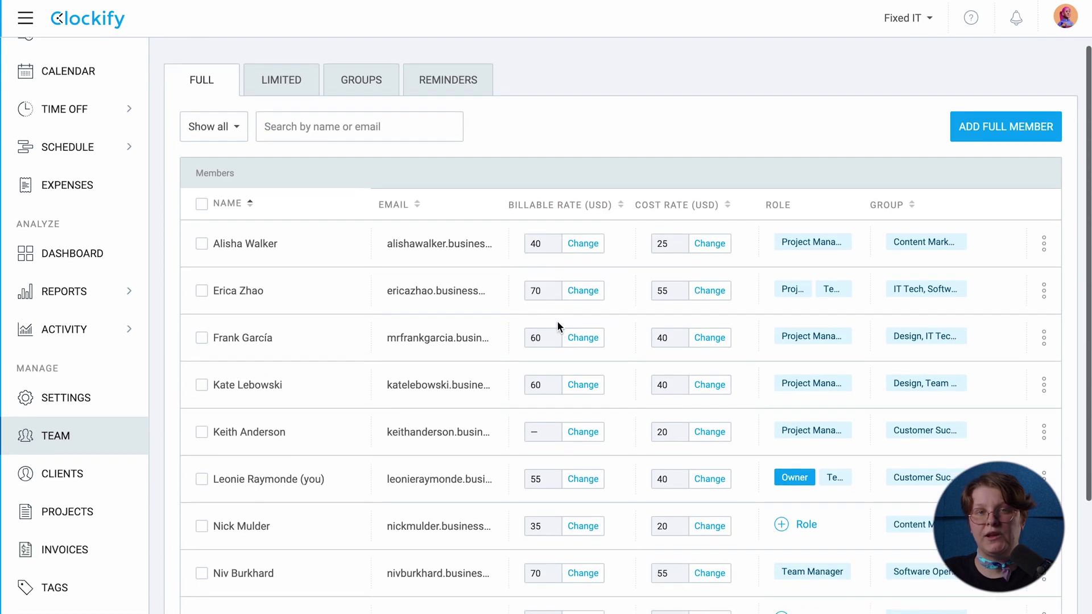
pyautogui.scroll(-1, 558, 323)
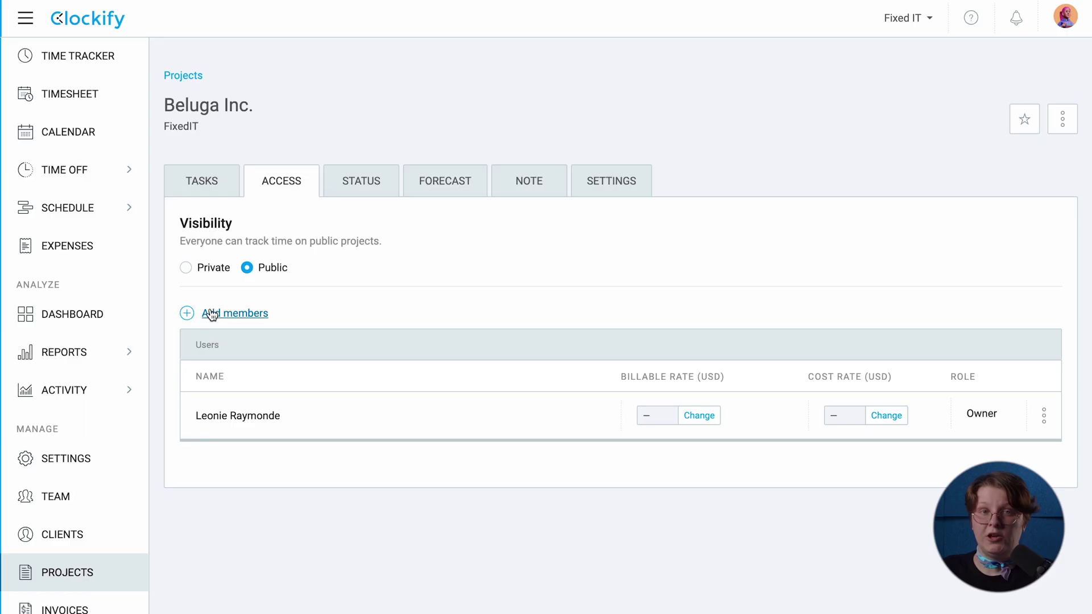
pyautogui.click(213, 316)
pyautogui.scroll(-2, 302, 341)
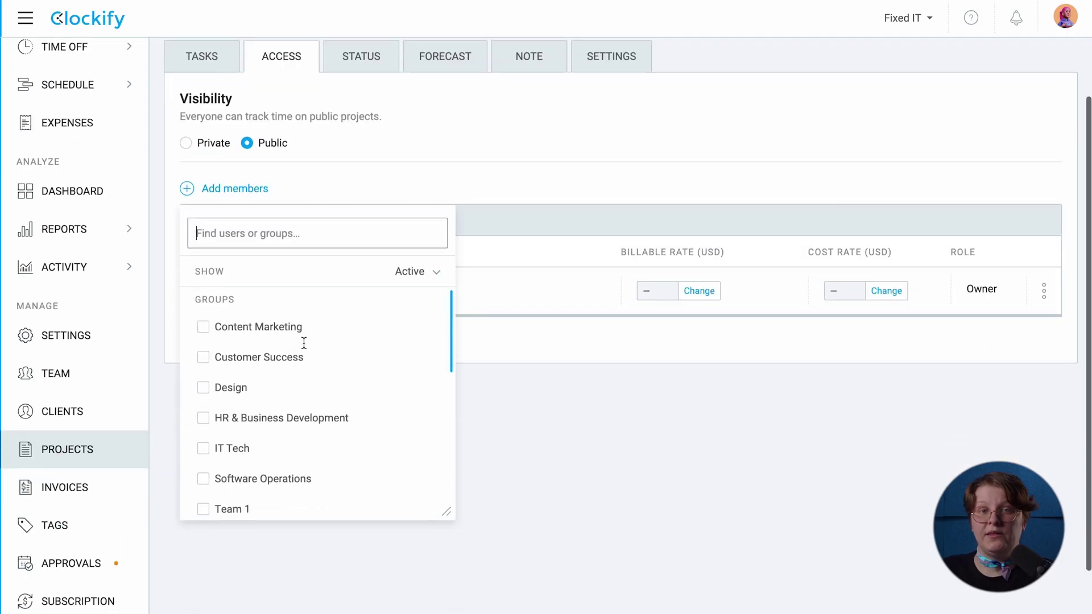
pyautogui.scroll(-4, 316, 359)
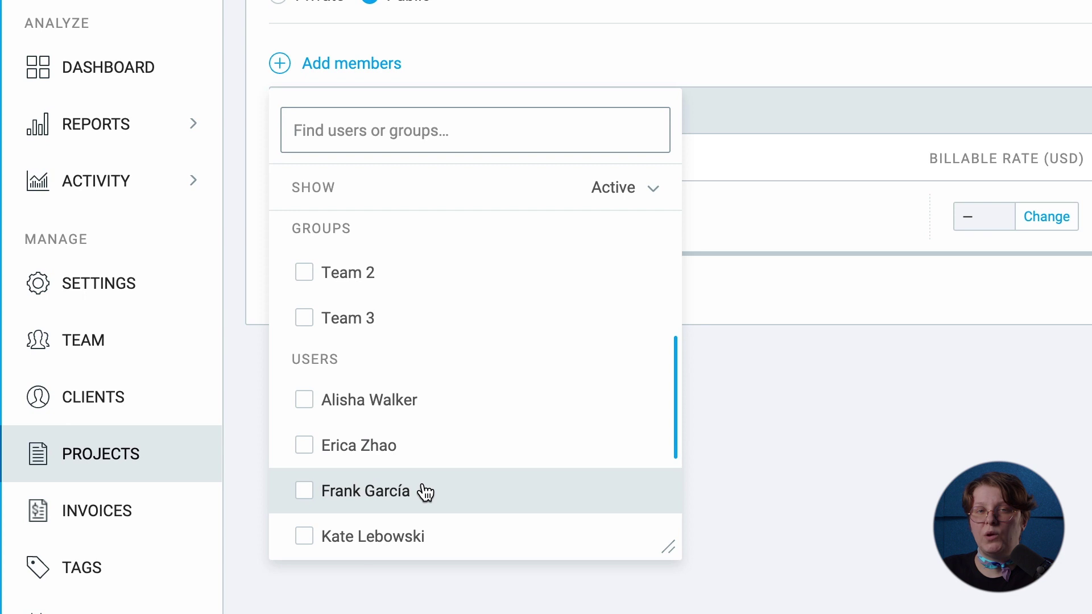
pyautogui.click(293, 464)
pyautogui.click(291, 443)
pyautogui.click(421, 405)
pyautogui.click(424, 533)
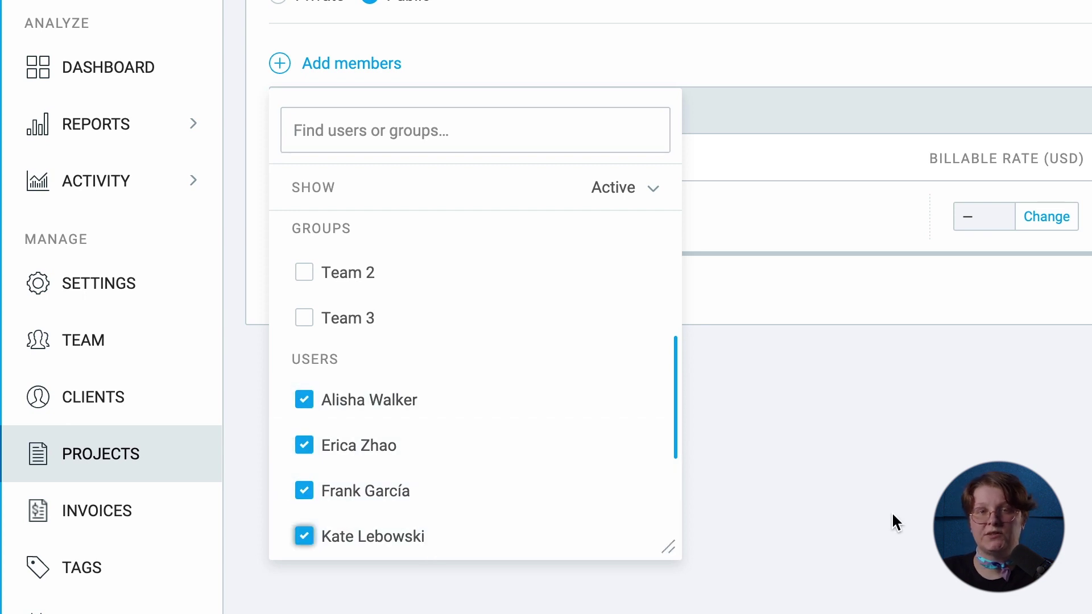
pyautogui.click(892, 510)
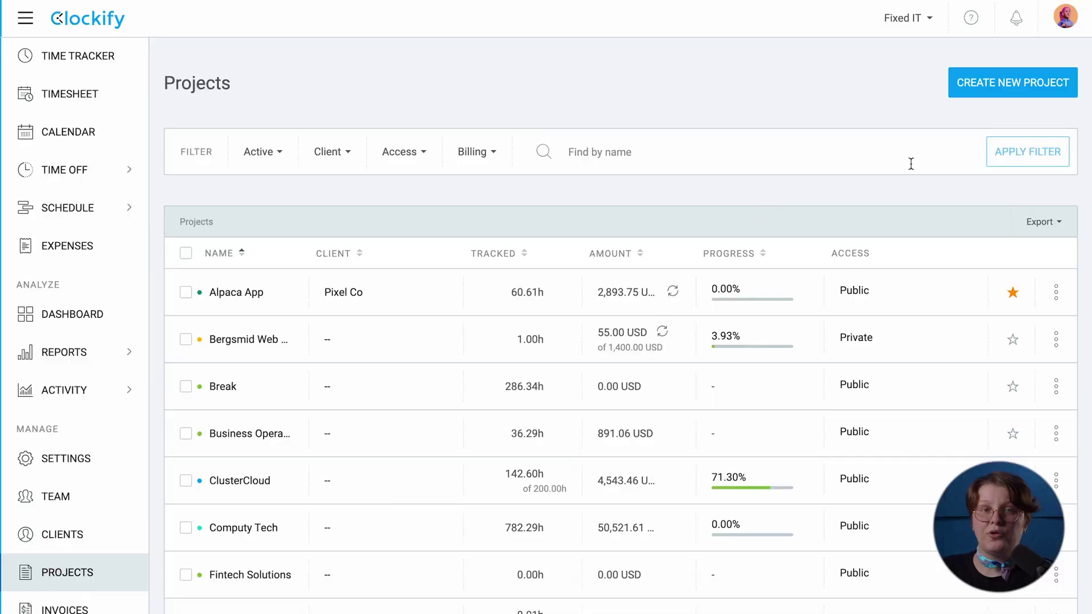
# Create a red project named 'Beluga Inc.' assigned to client FixedIT.
pyautogui.click(1003, 83)
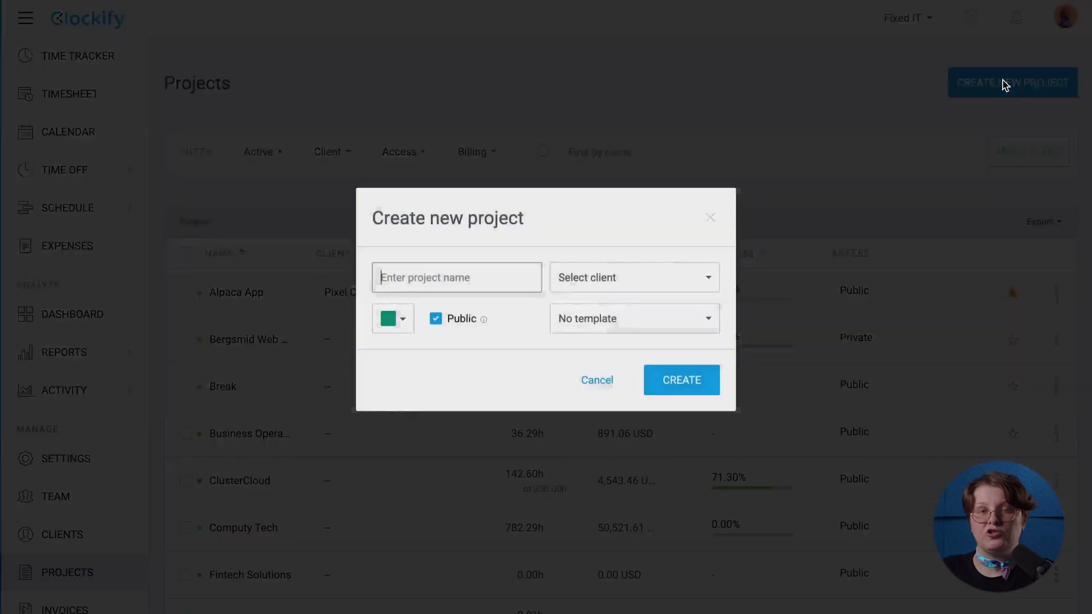
pyautogui.write('Beluga Inc.')
pyautogui.click(363, 323)
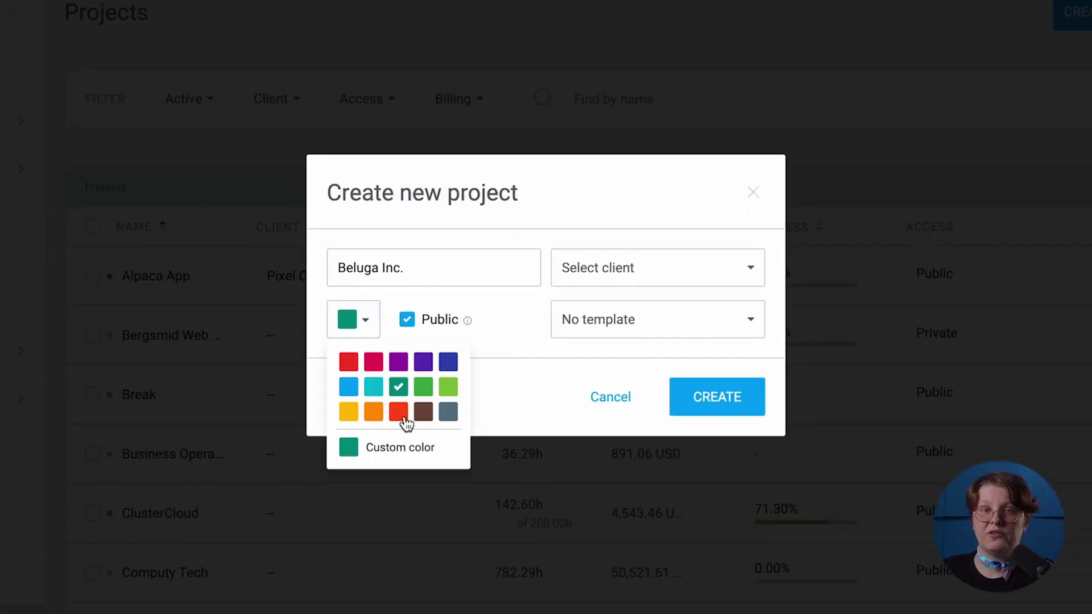
pyautogui.click(407, 407)
pyautogui.click(605, 274)
pyautogui.click(667, 423)
pyautogui.click(692, 401)
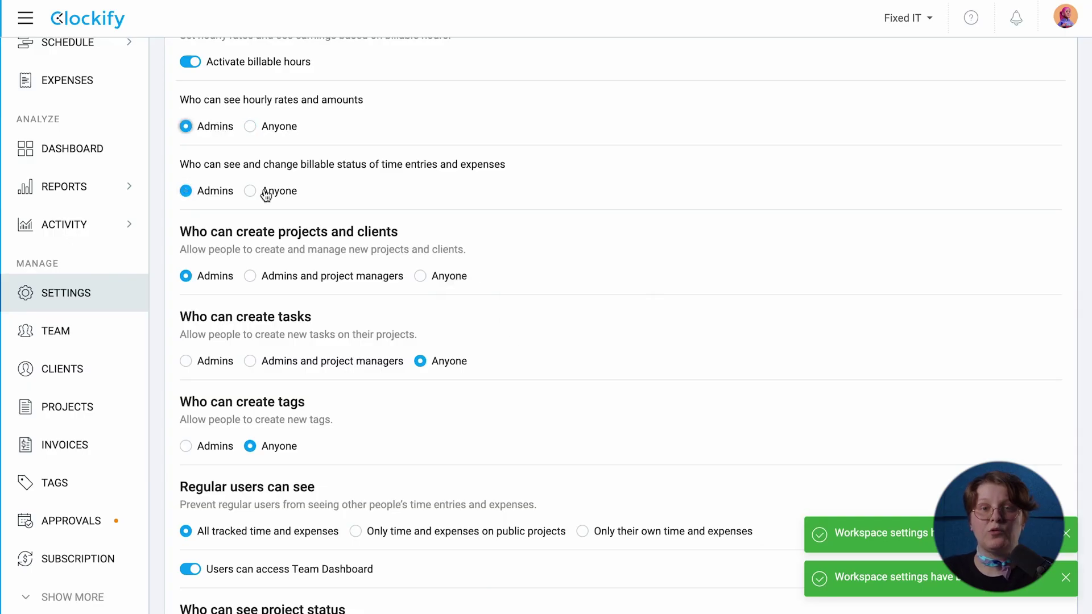
# Adjust billable and task permissions, then make the member Project Manager of Beluga Inc.
pyautogui.click(265, 195)
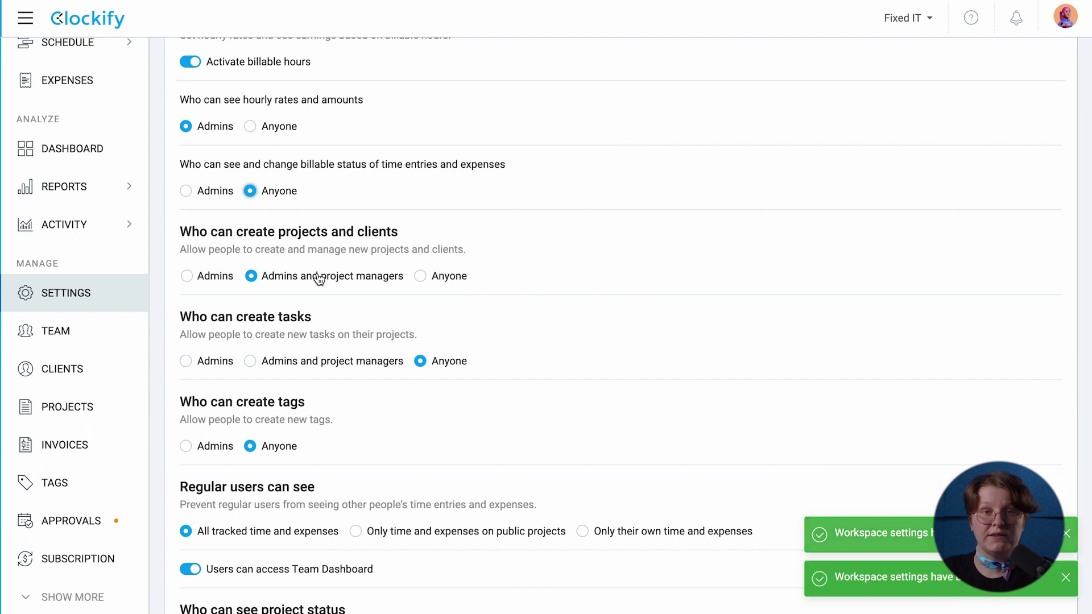
pyautogui.click(364, 362)
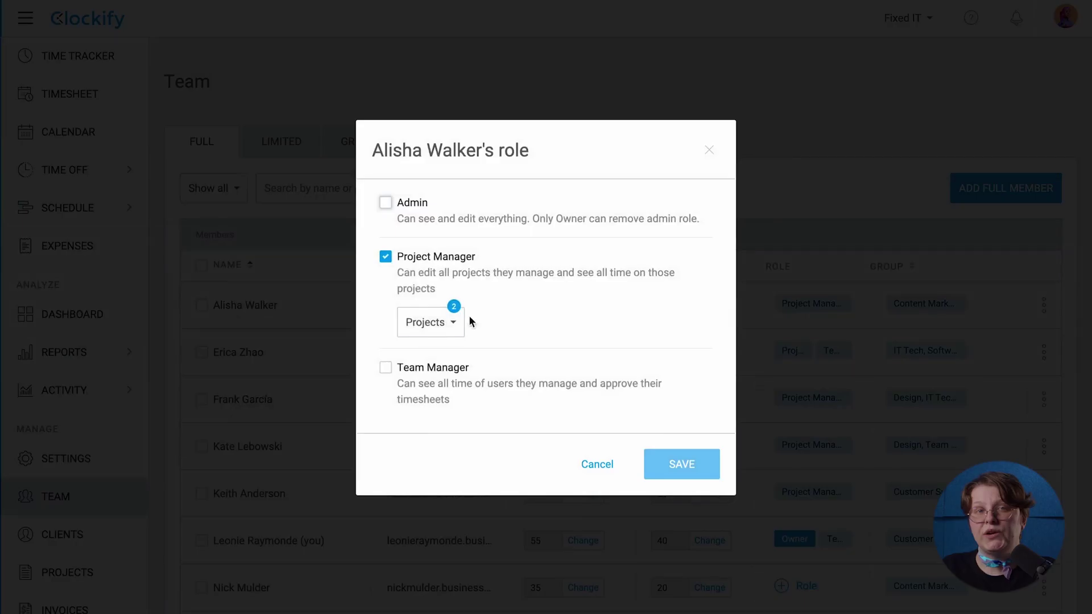
pyautogui.click(462, 321)
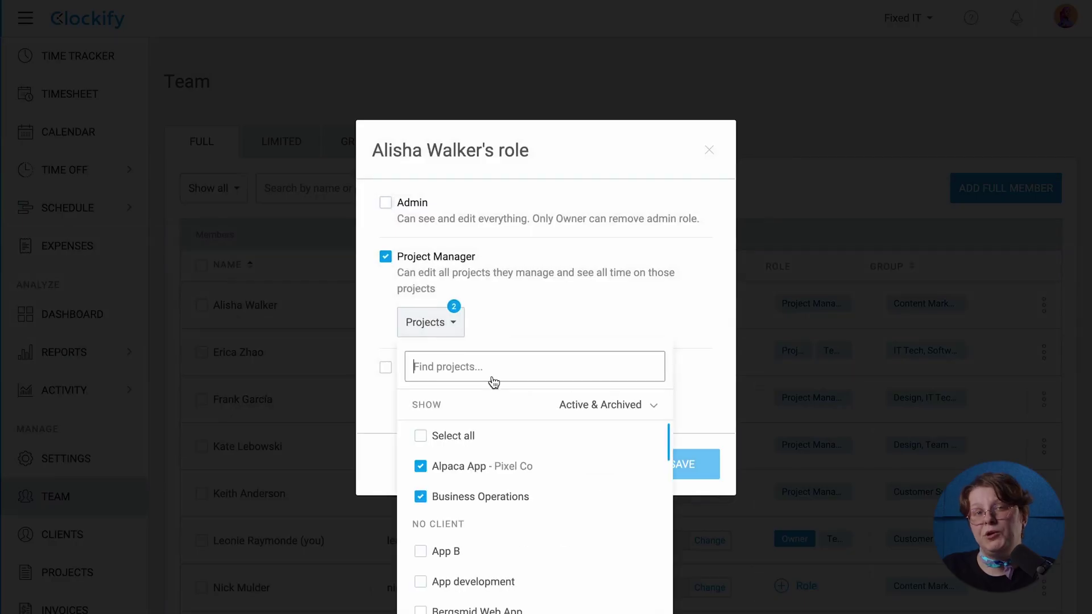
pyautogui.write('Bel')
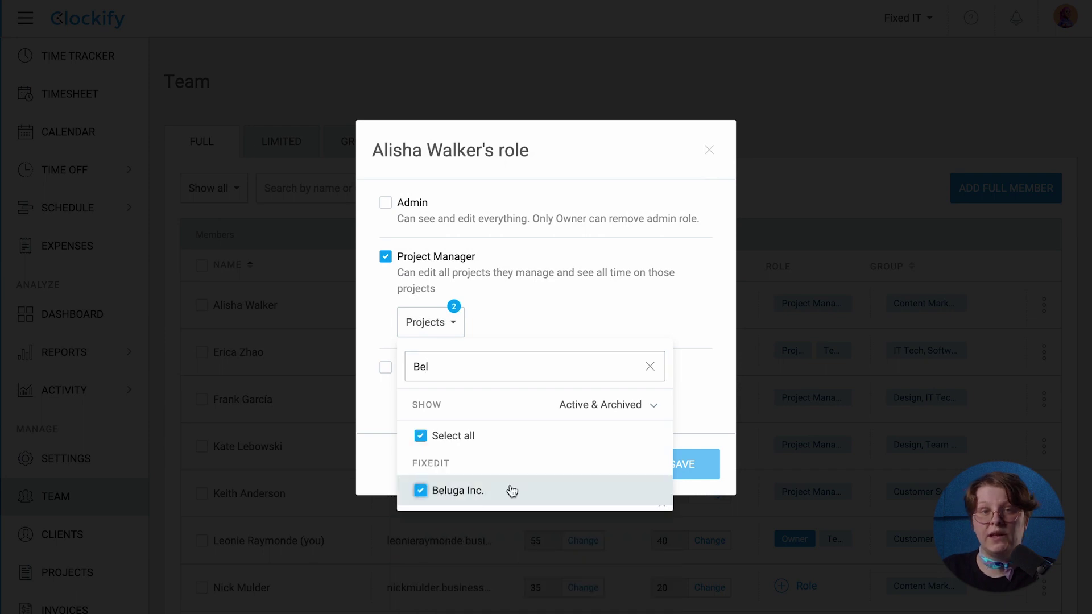
pyautogui.click(636, 307)
pyautogui.click(663, 459)
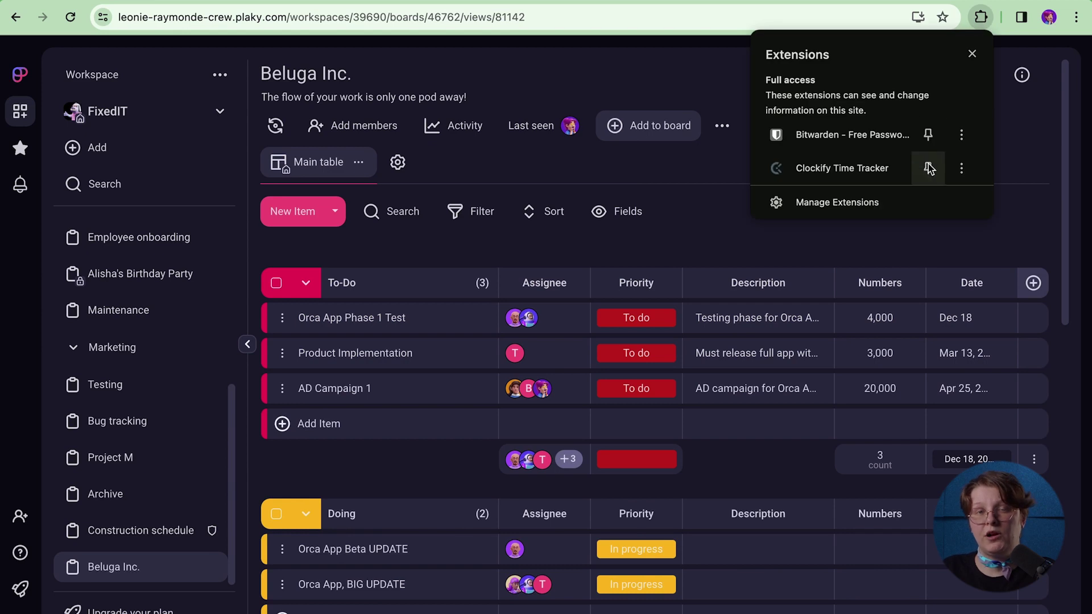
# Pin the extension, start a timer on Orca App Phase 1 Test, and tag it Long term.
pyautogui.click(719, 215)
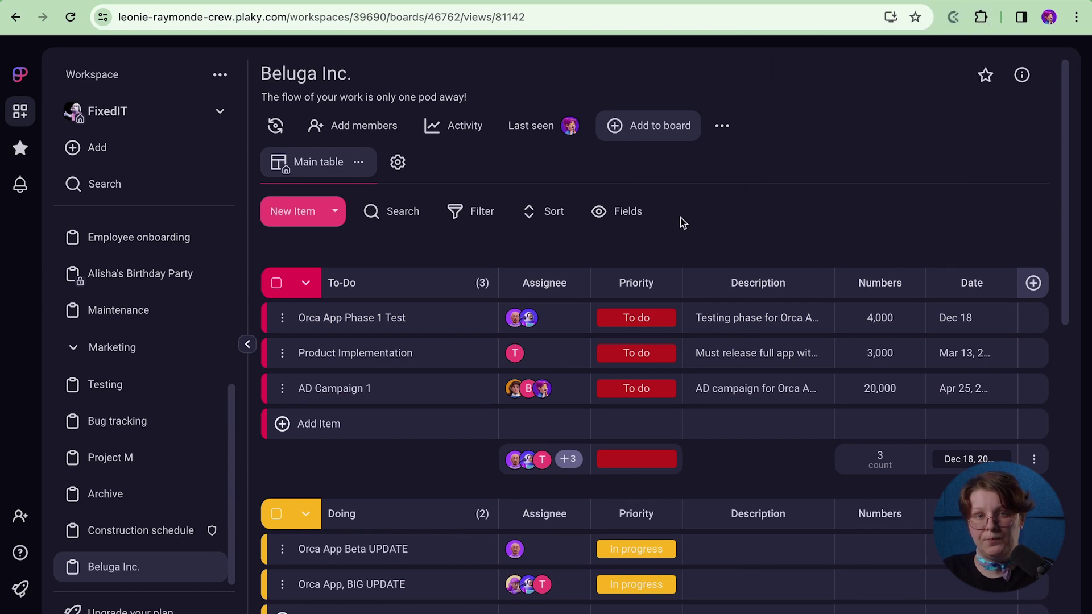
pyautogui.click(352, 319)
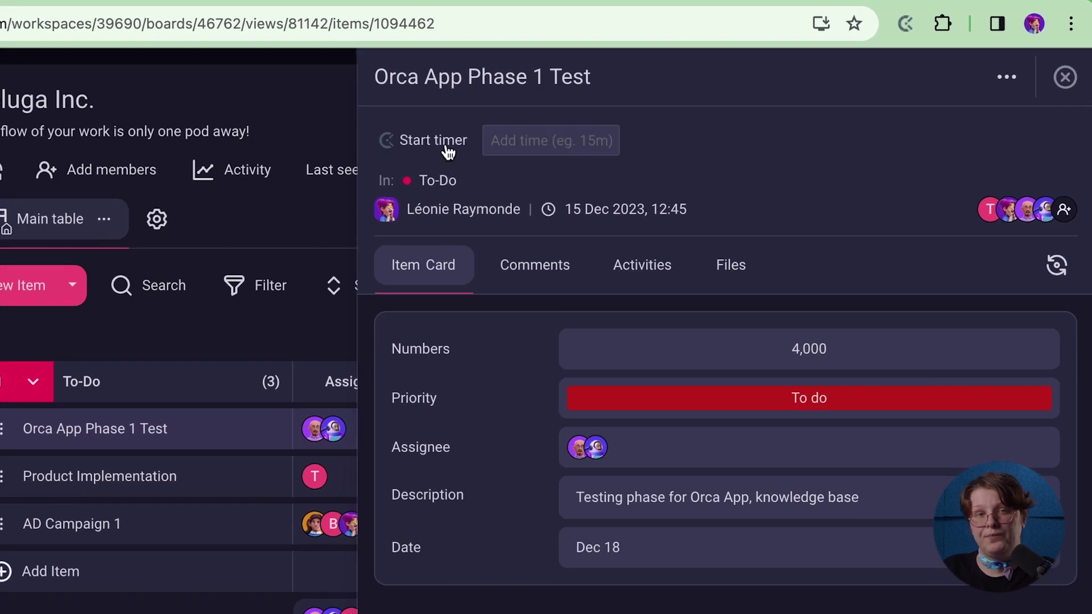
pyautogui.click(448, 150)
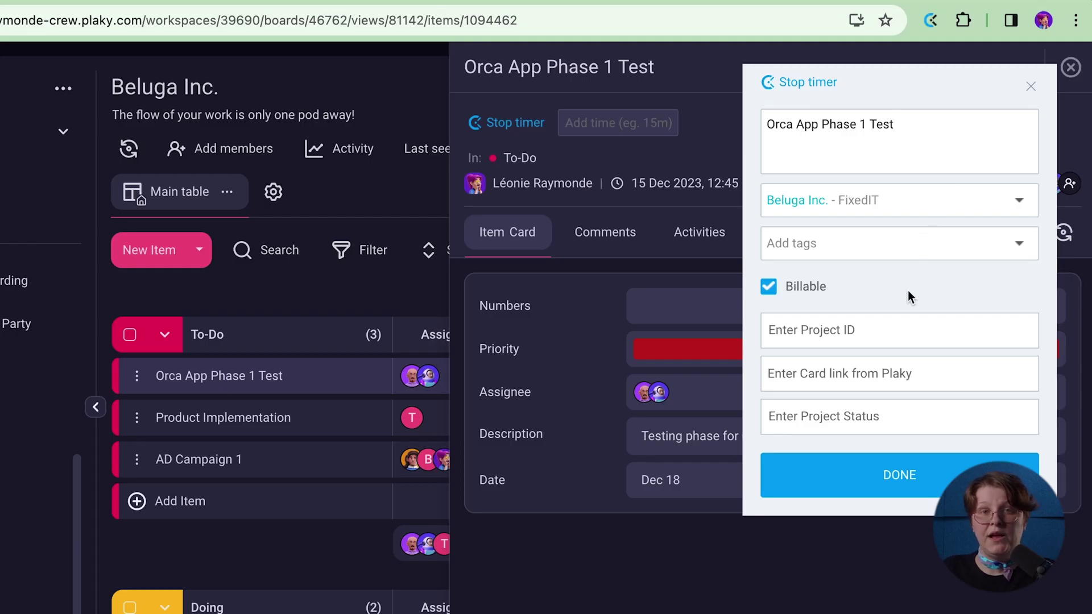
pyautogui.click(925, 243)
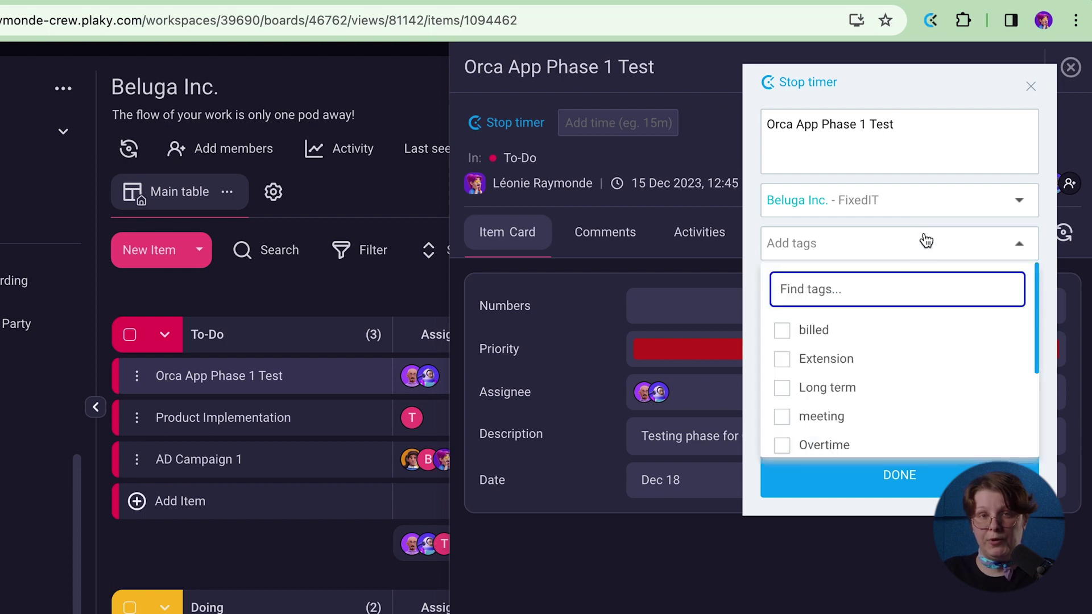
pyautogui.click(870, 386)
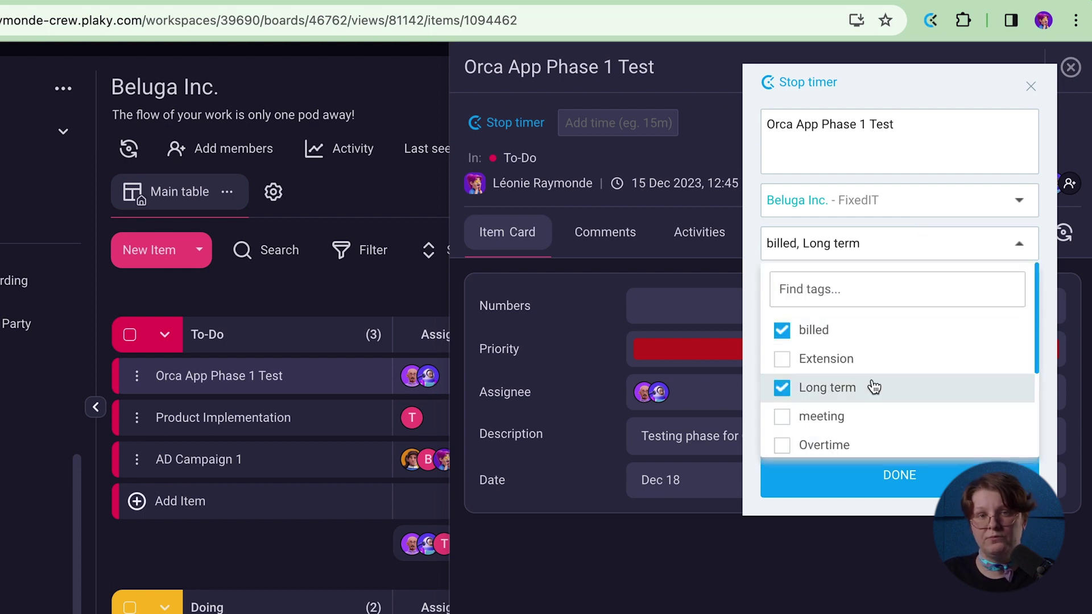
pyautogui.click(940, 108)
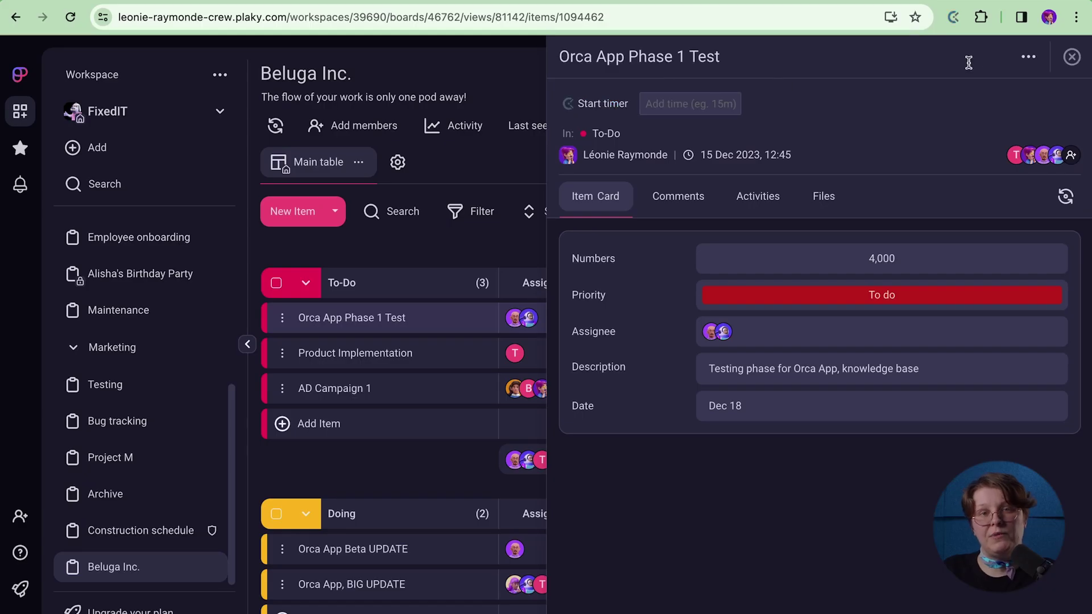
pyautogui.click(955, 19)
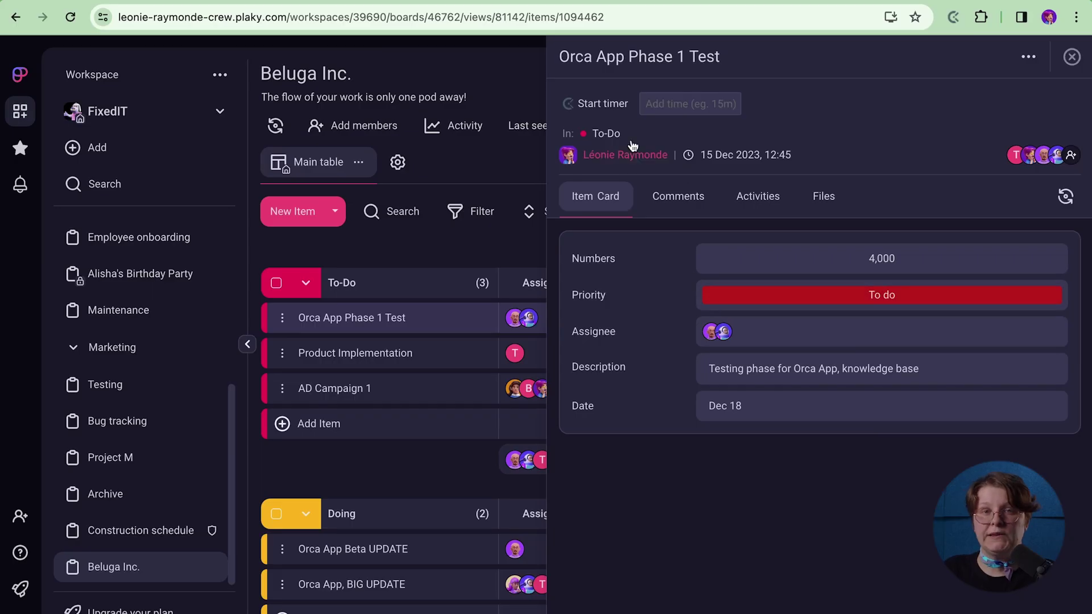
# Start an 'Orca App Phase 1 Test' timer for project Beluga Inc., tagged billed and Long term.
pyautogui.rightClick(638, 55)
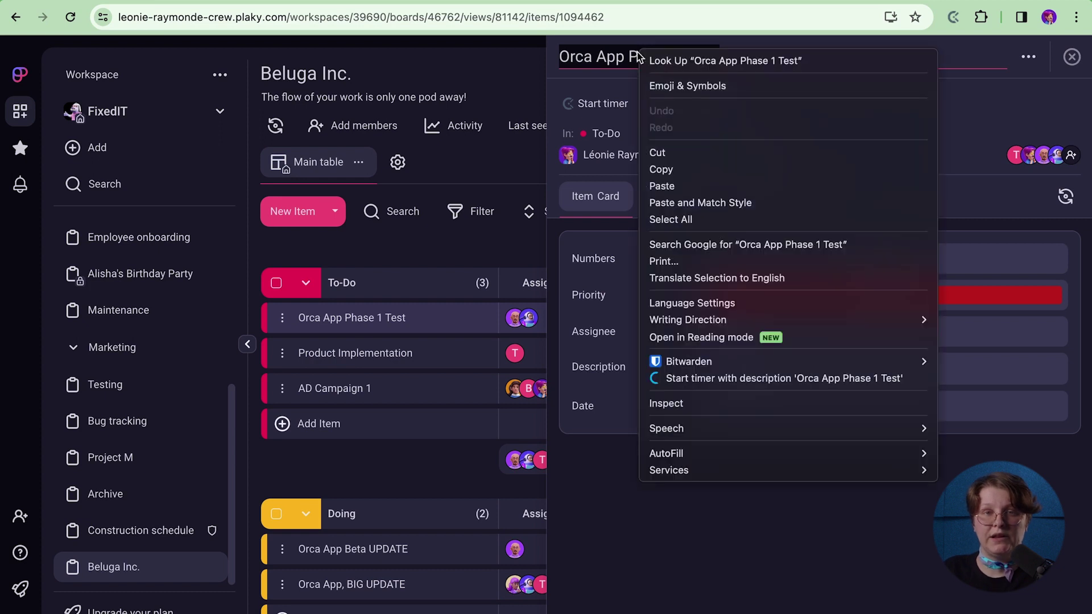
pyautogui.click(765, 379)
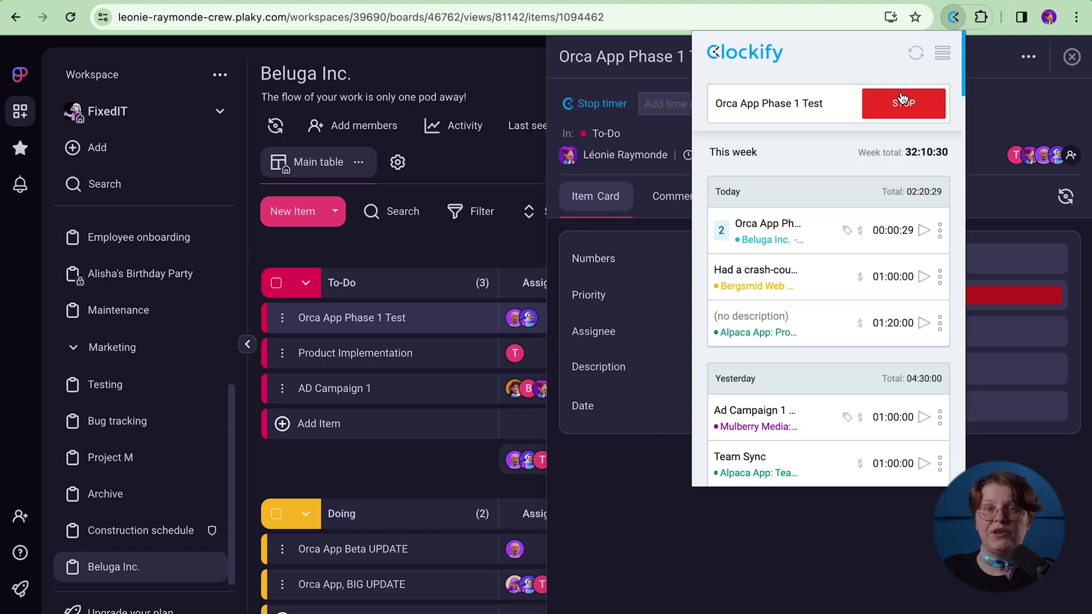
pyautogui.click(814, 218)
pyautogui.write('belu')
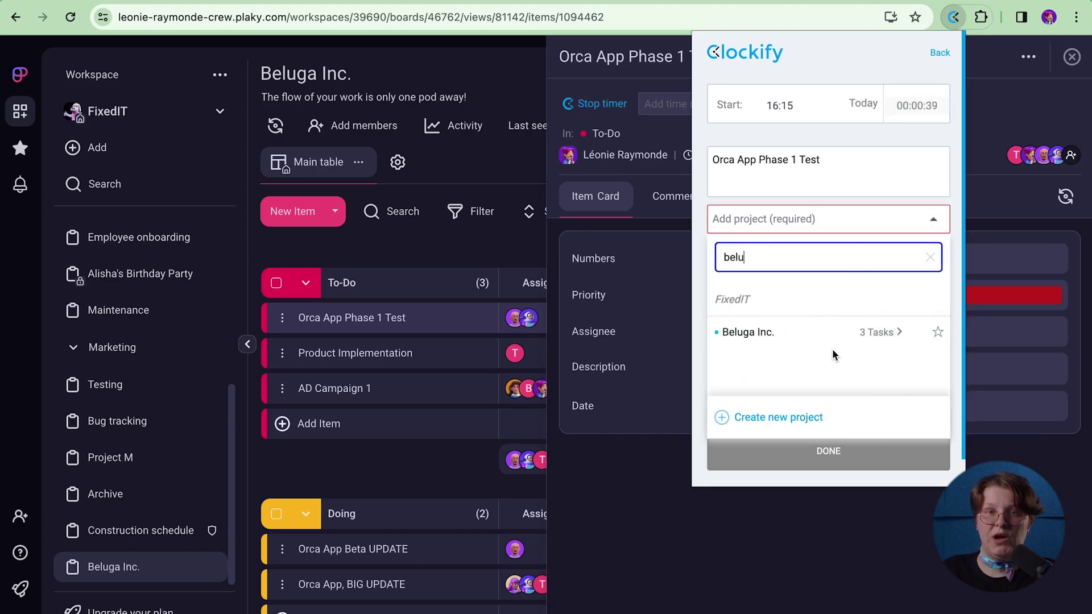
pyautogui.click(827, 333)
pyautogui.click(833, 270)
pyautogui.click(807, 328)
pyautogui.click(807, 378)
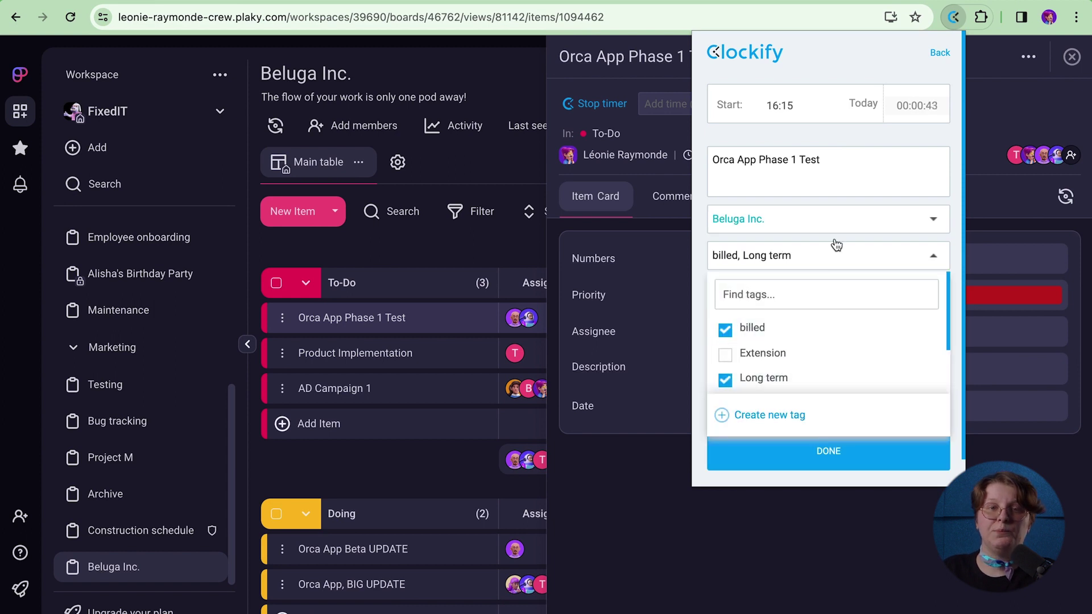
pyautogui.click(835, 244)
pyautogui.click(859, 458)
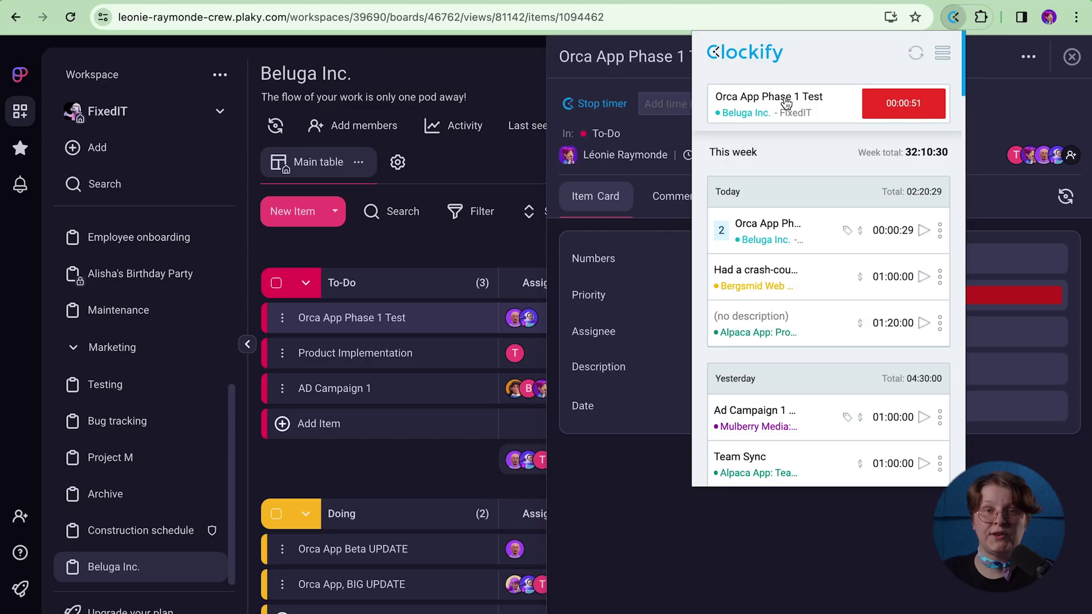
# Edit the running entry, exploring the new-project and new-tag options without keeping a project.
pyautogui.click(785, 97)
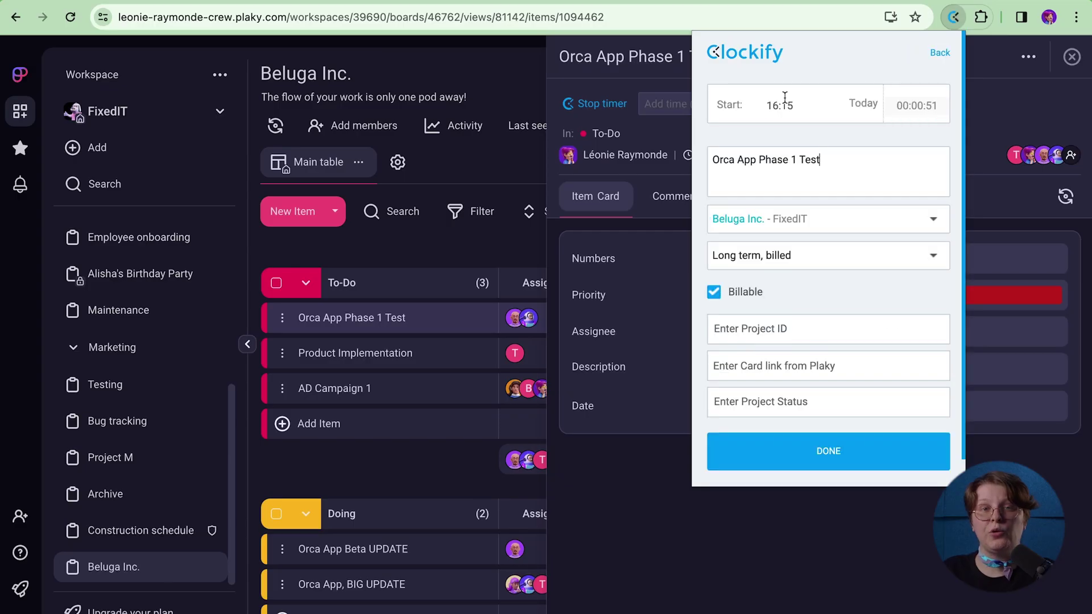
pyautogui.click(832, 220)
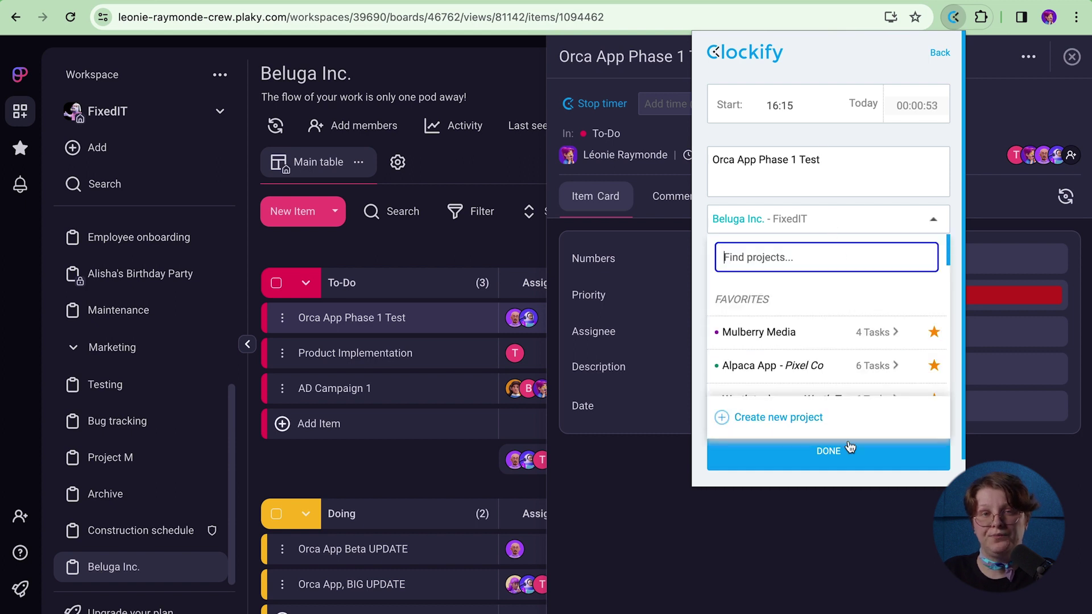
pyautogui.click(830, 428)
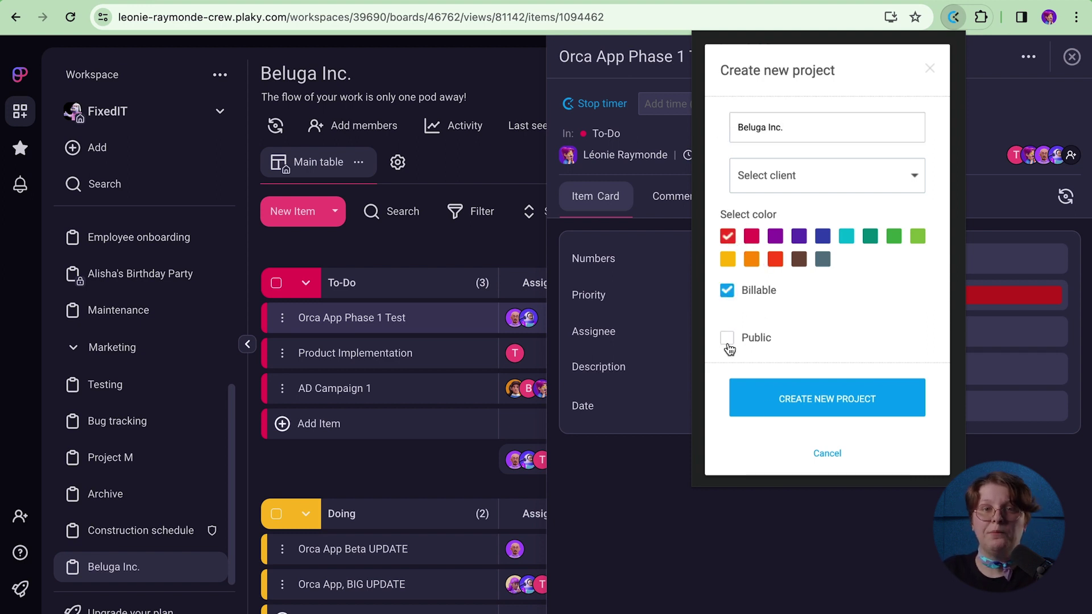
pyautogui.click(812, 401)
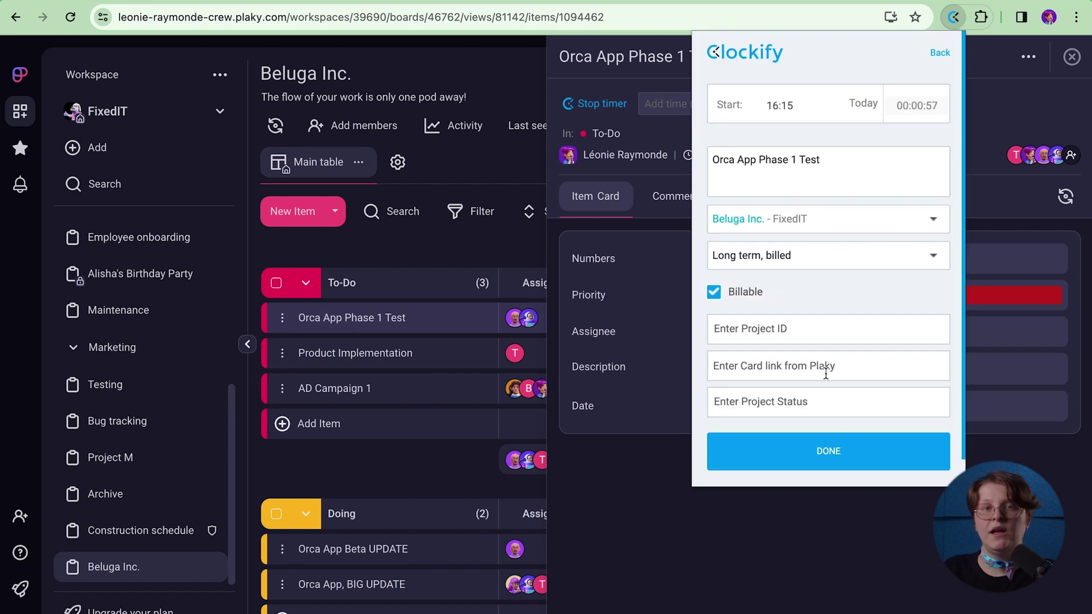
pyautogui.click(838, 254)
pyautogui.click(799, 415)
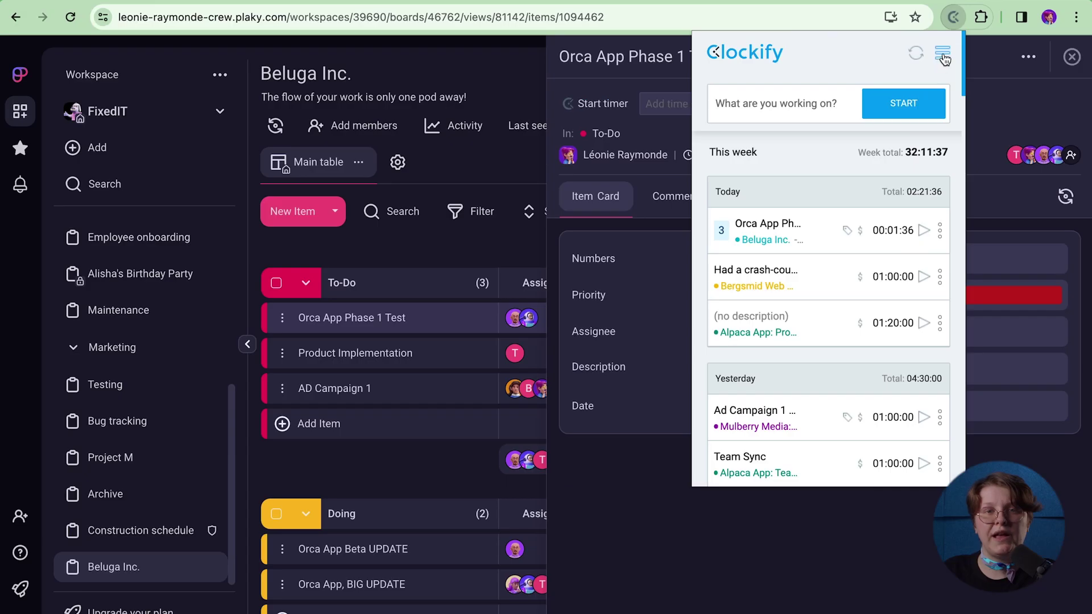
# Add a manual entry reusing the Orca App Phase 1 Test details, ending at 17:16.
pyautogui.click(942, 52)
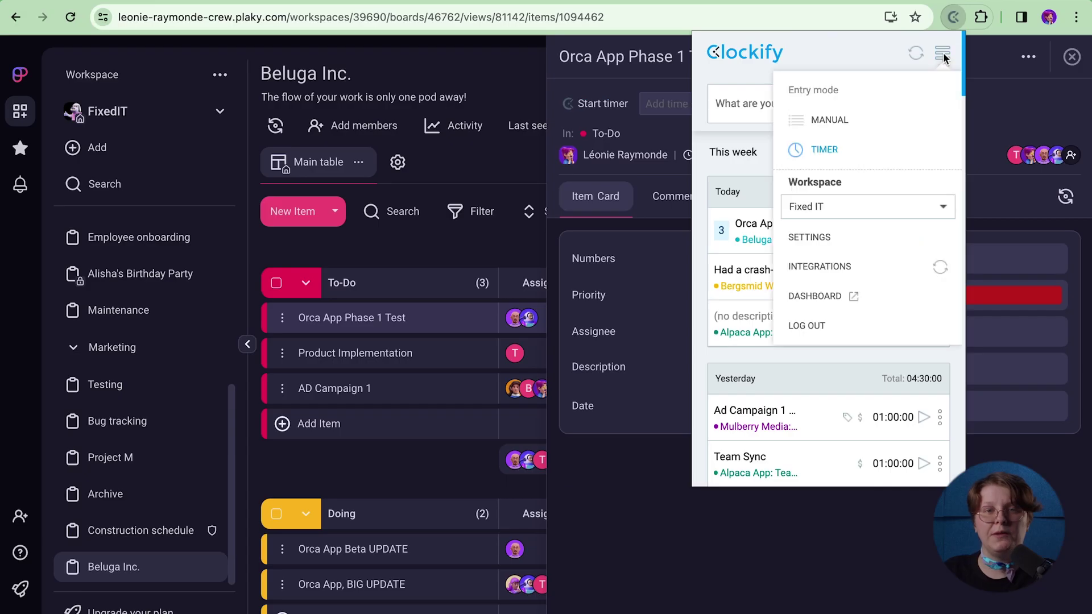
pyautogui.click(824, 121)
pyautogui.click(882, 115)
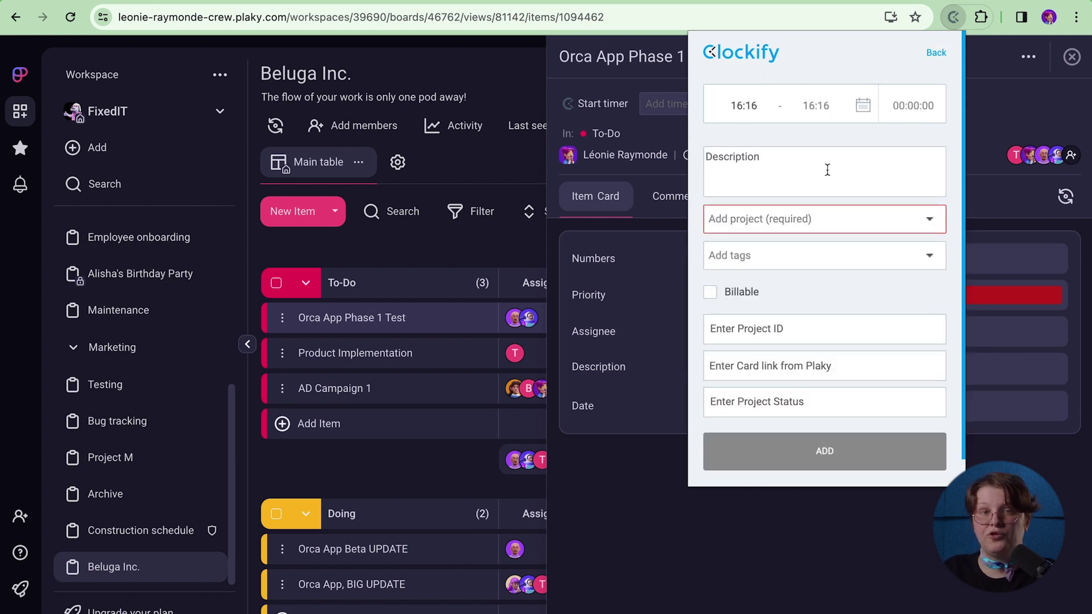
pyautogui.click(826, 168)
pyautogui.click(826, 211)
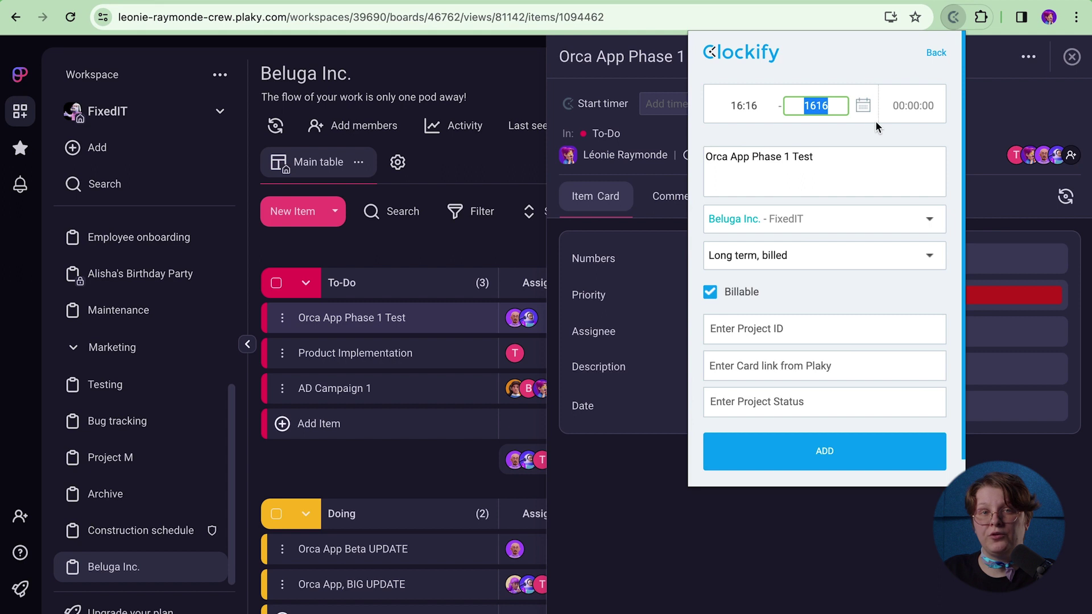
pyautogui.write('17:16')
pyautogui.click(827, 59)
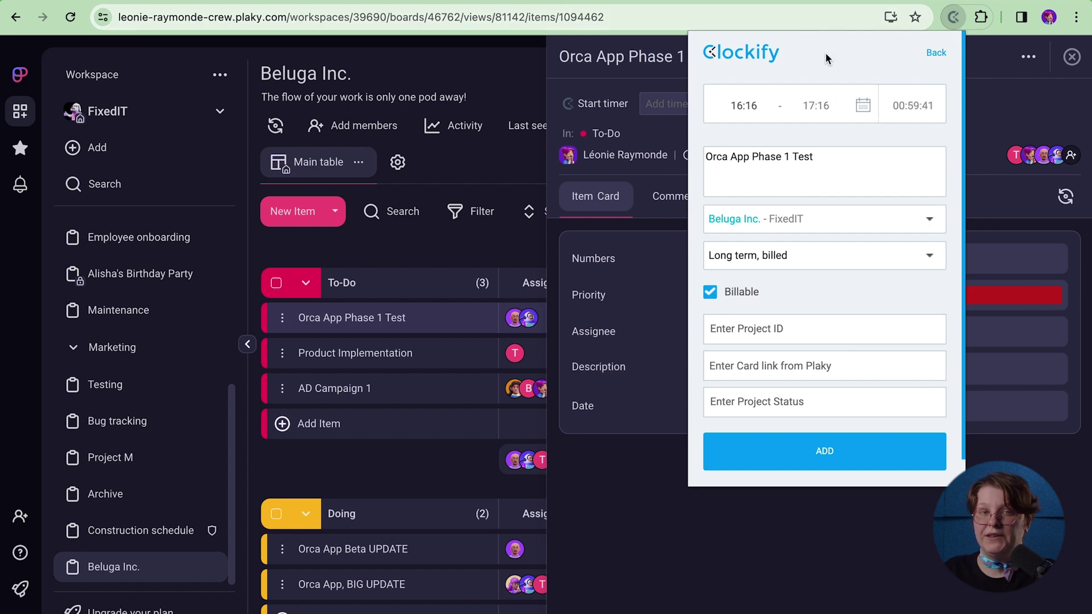
pyautogui.click(885, 467)
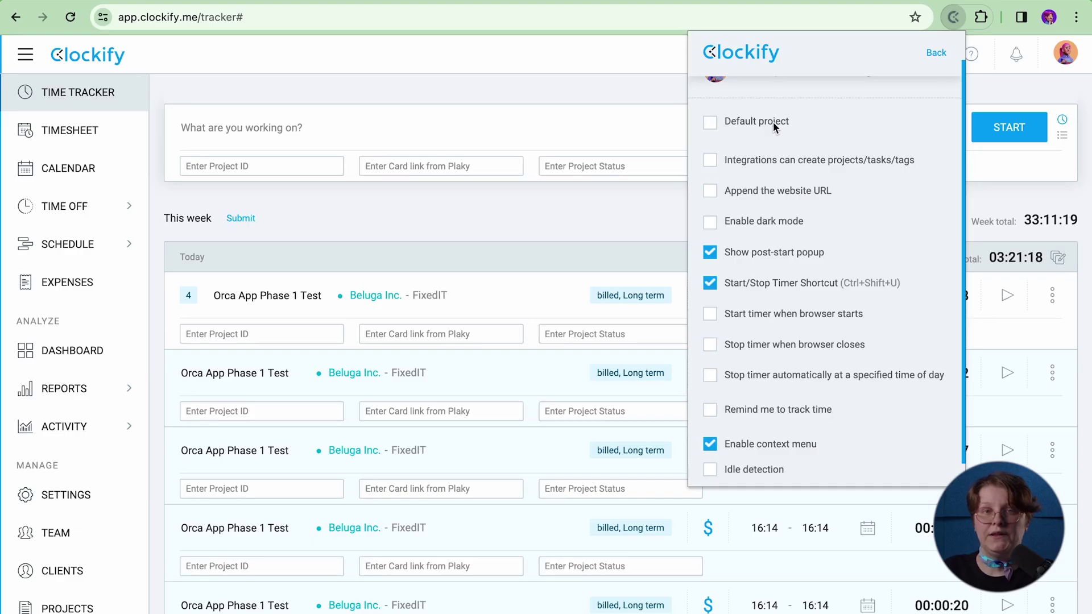
# Turn on a default project in the Clockify extension and set it to Beluga Inc.
pyautogui.click(772, 122)
pyautogui.click(783, 151)
pyautogui.write('b')
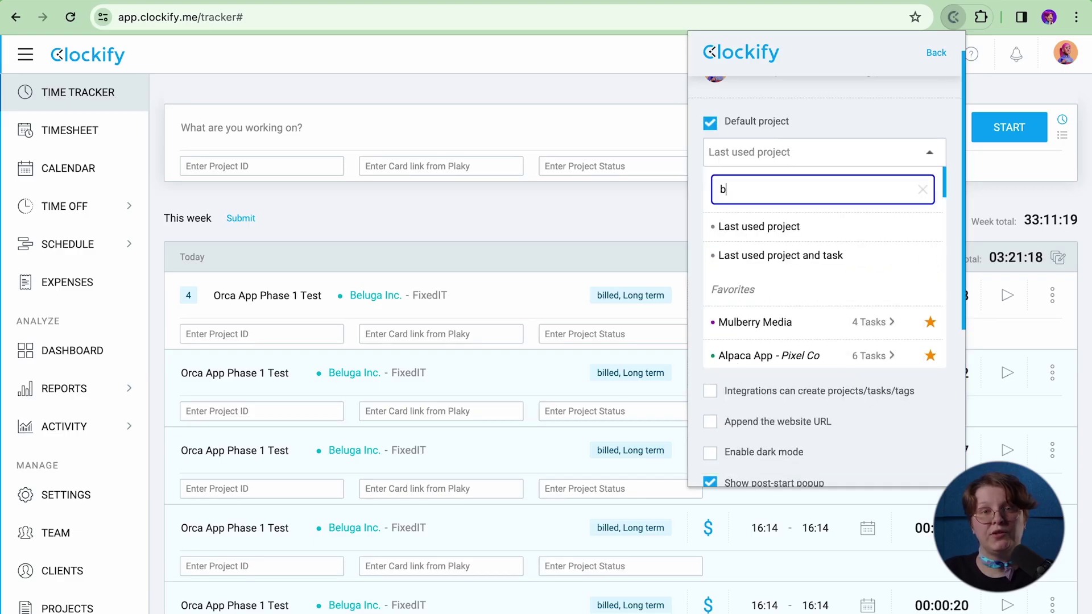
pyautogui.write('eluga')
pyautogui.click(782, 323)
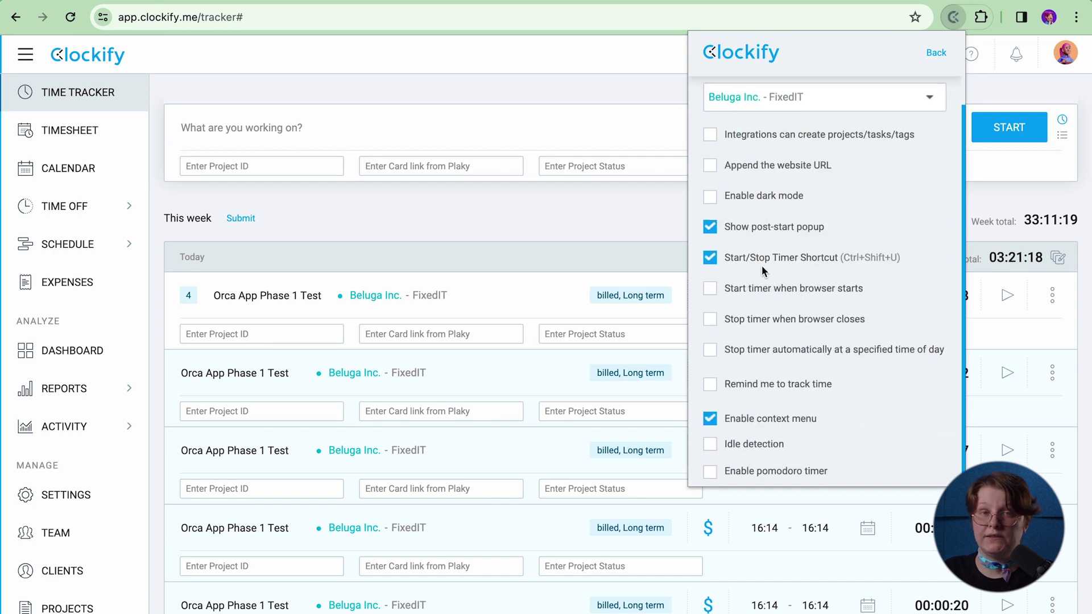
# Enable idle detection and the pomodoro timer.
pyautogui.click(760, 444)
pyautogui.scroll(-1, 853, 398)
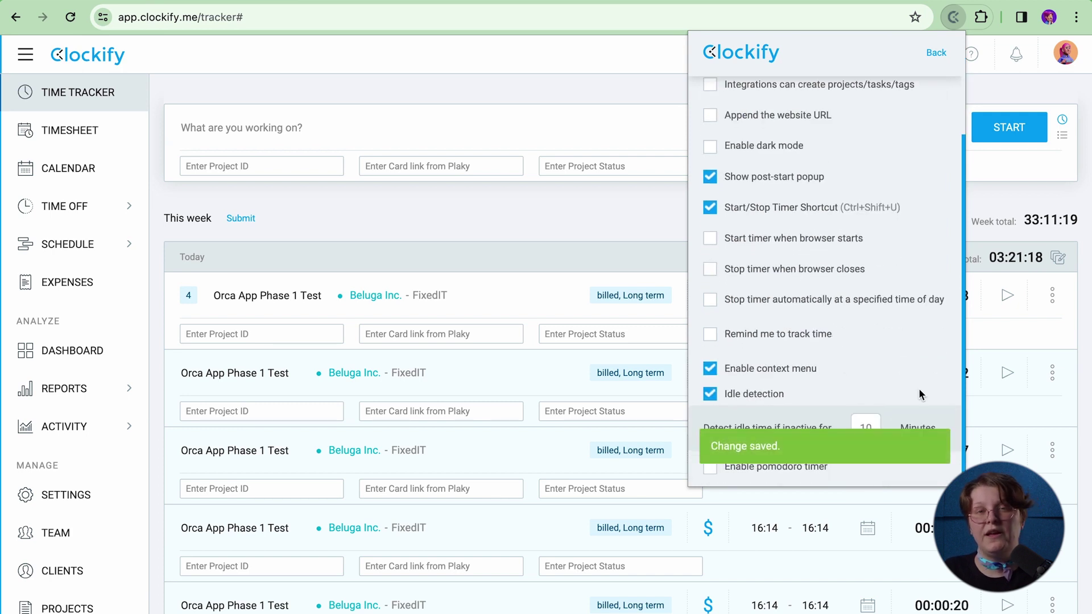
pyautogui.click(710, 467)
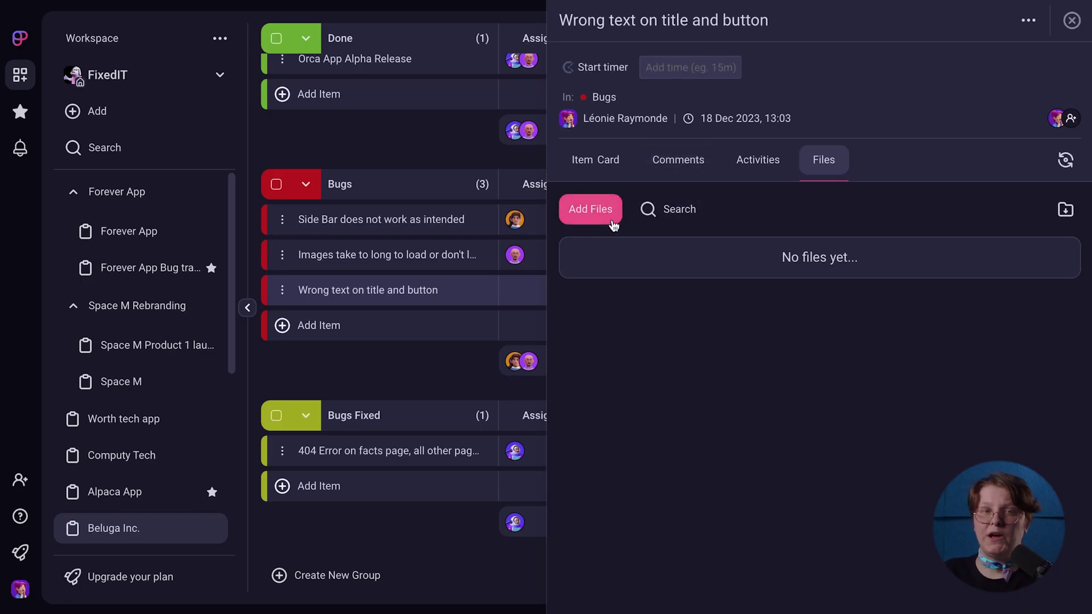
pyautogui.click(590, 208)
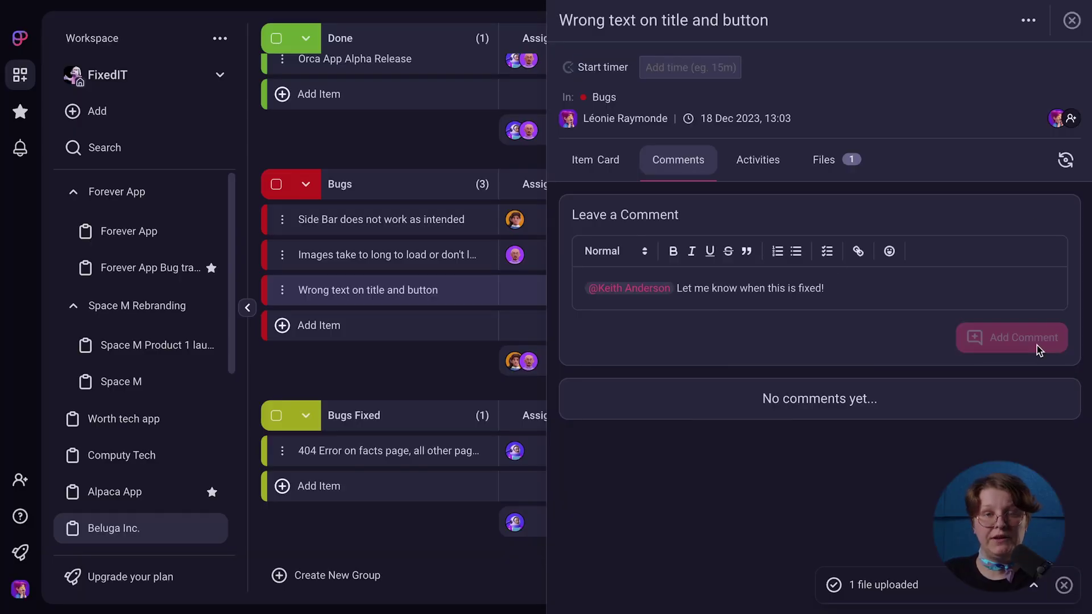
pyautogui.click(1036, 341)
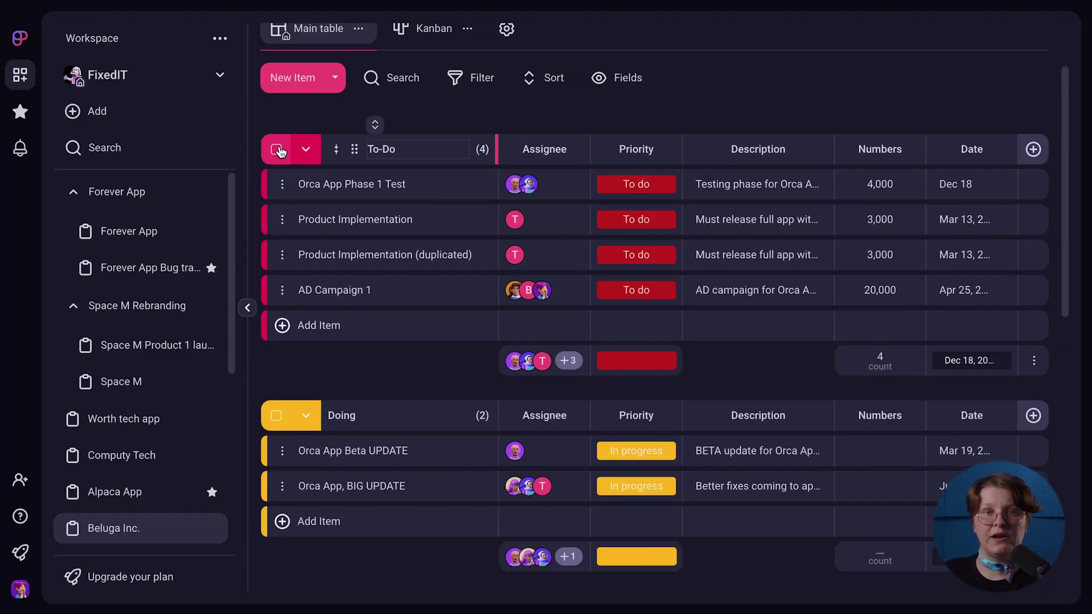
pyautogui.click(277, 150)
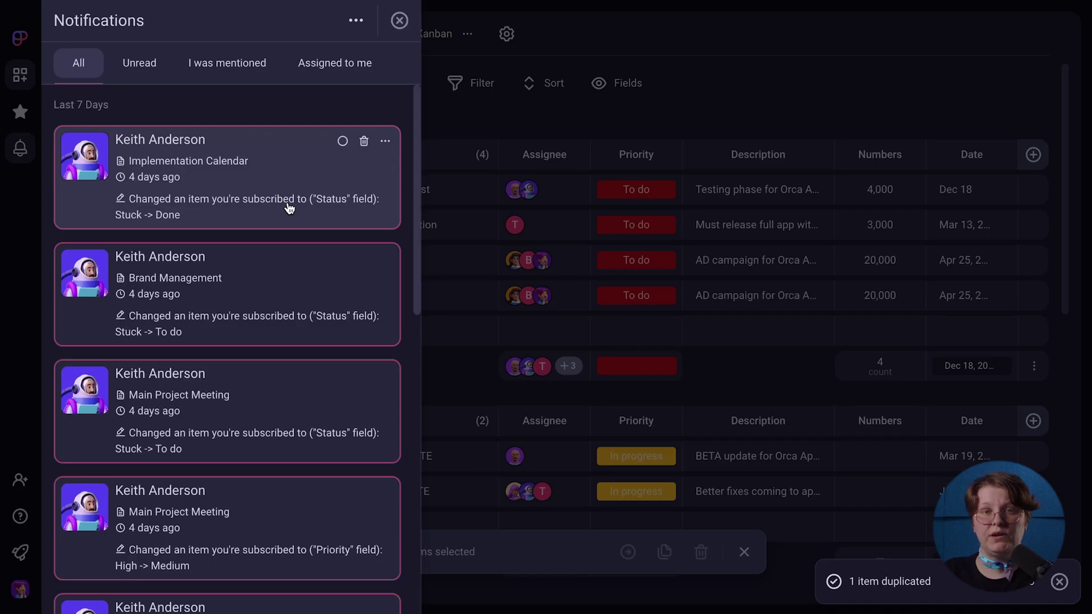
pyautogui.click(288, 207)
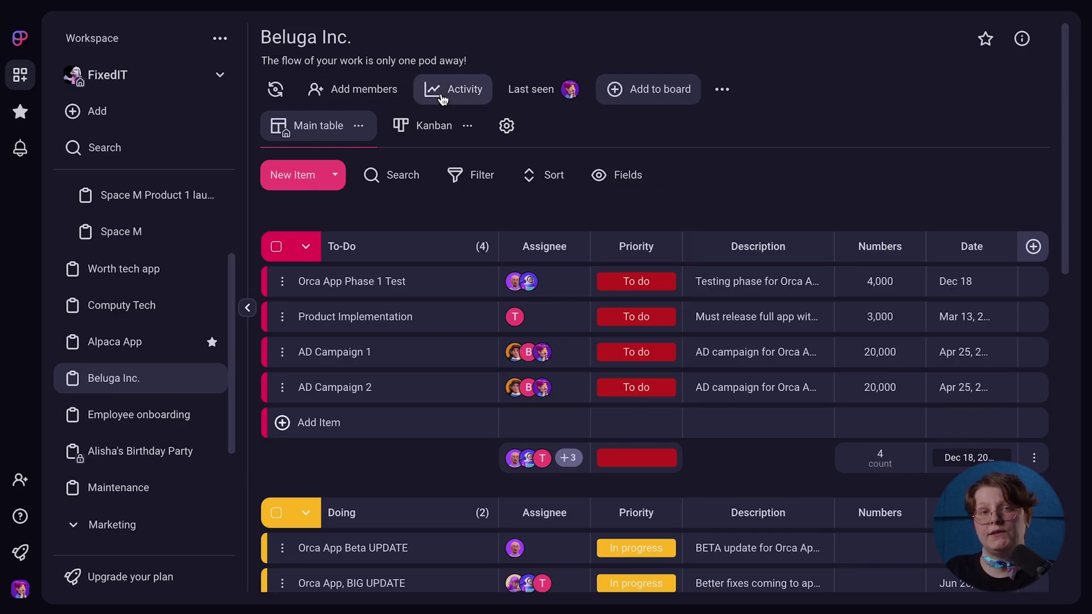
pyautogui.click(443, 96)
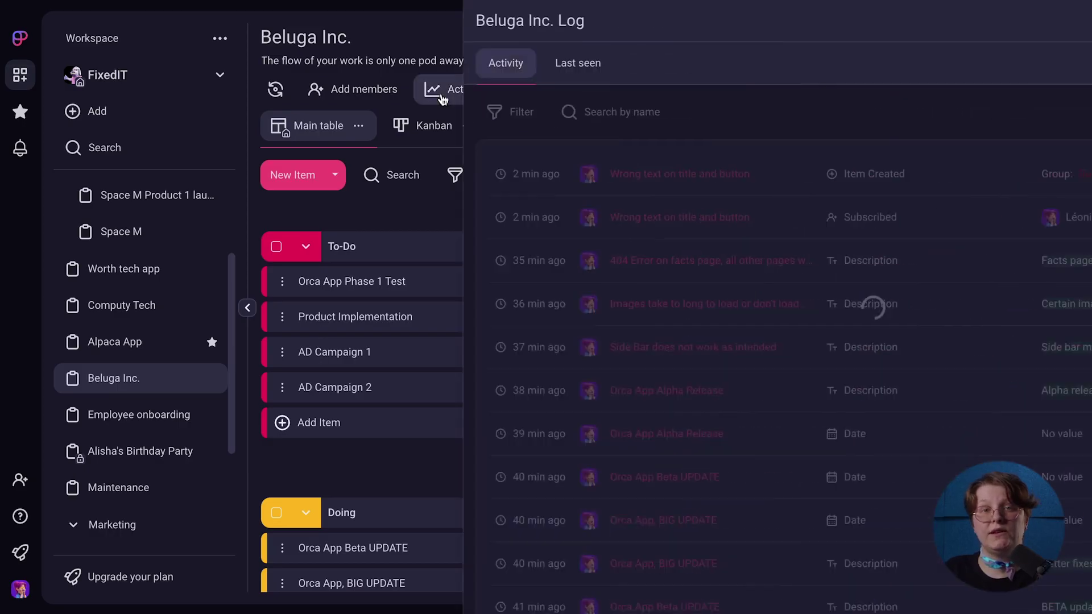
pyautogui.scroll(-4, 637, 378)
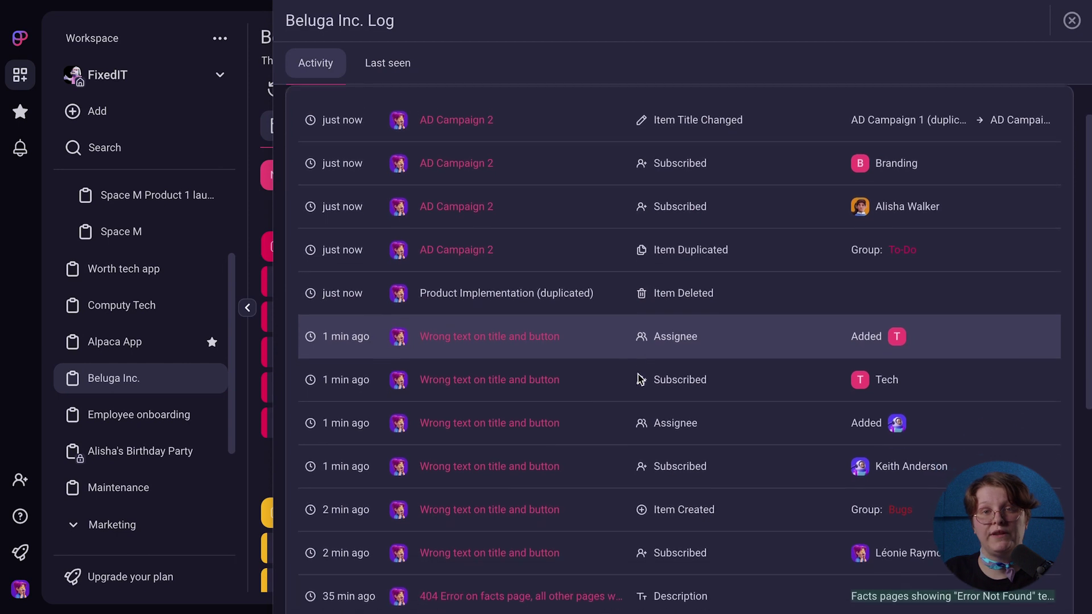
pyautogui.scroll(-1, 638, 378)
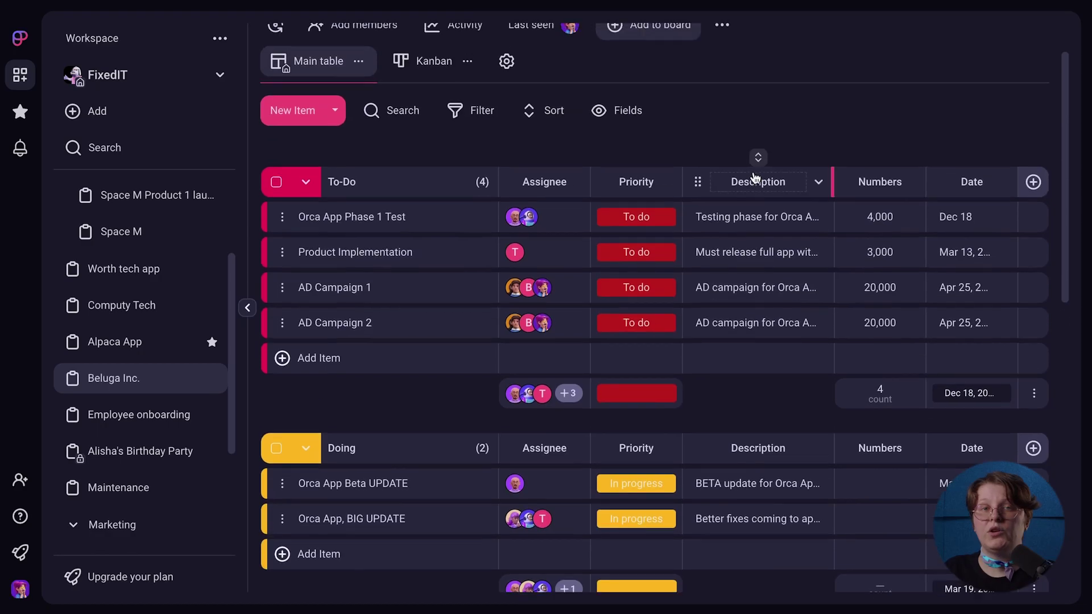
pyautogui.scroll(1, 755, 178)
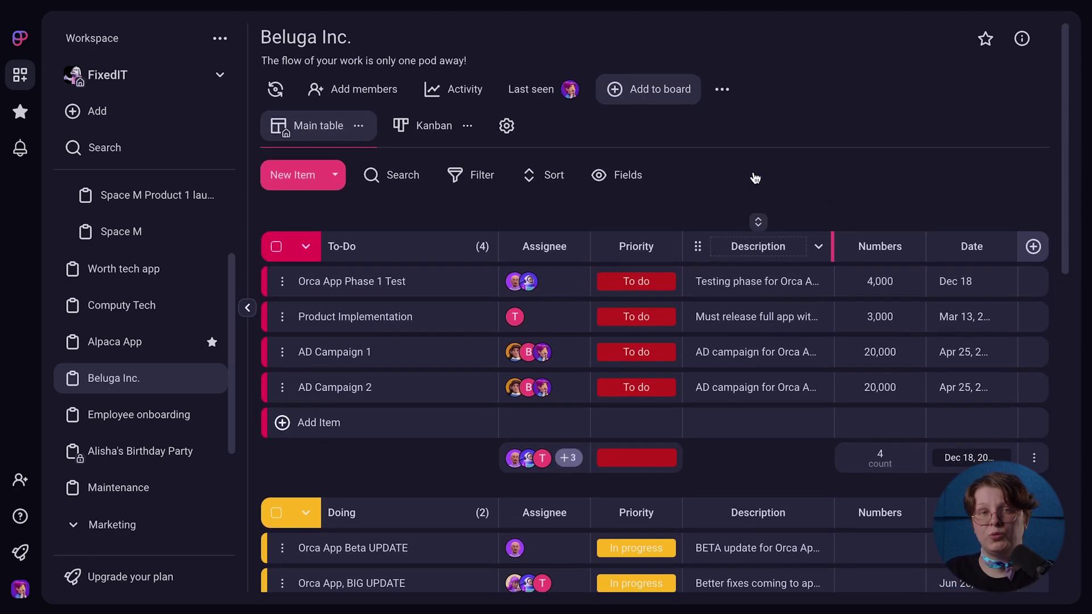
# Filter the Kanban view to show only the Doing group.
pyautogui.click(419, 130)
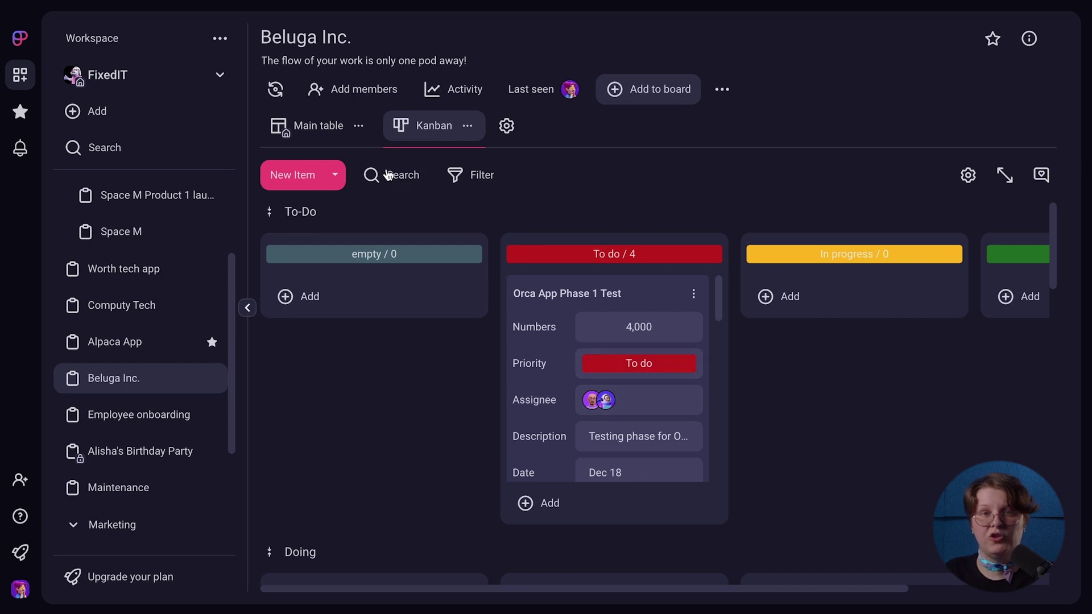
pyautogui.click(474, 188)
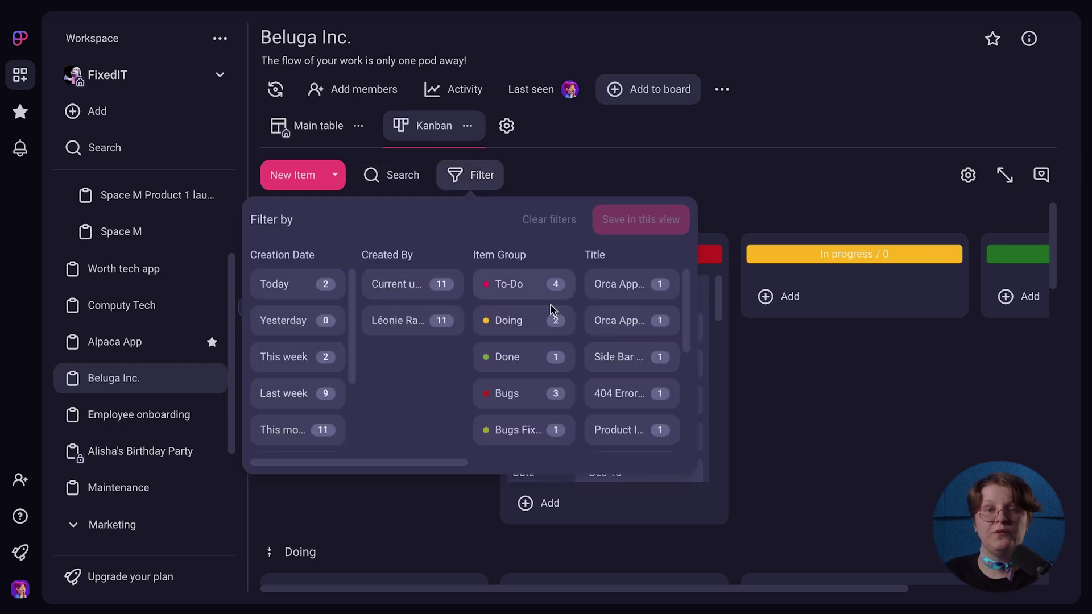
pyautogui.click(549, 325)
pyautogui.click(635, 514)
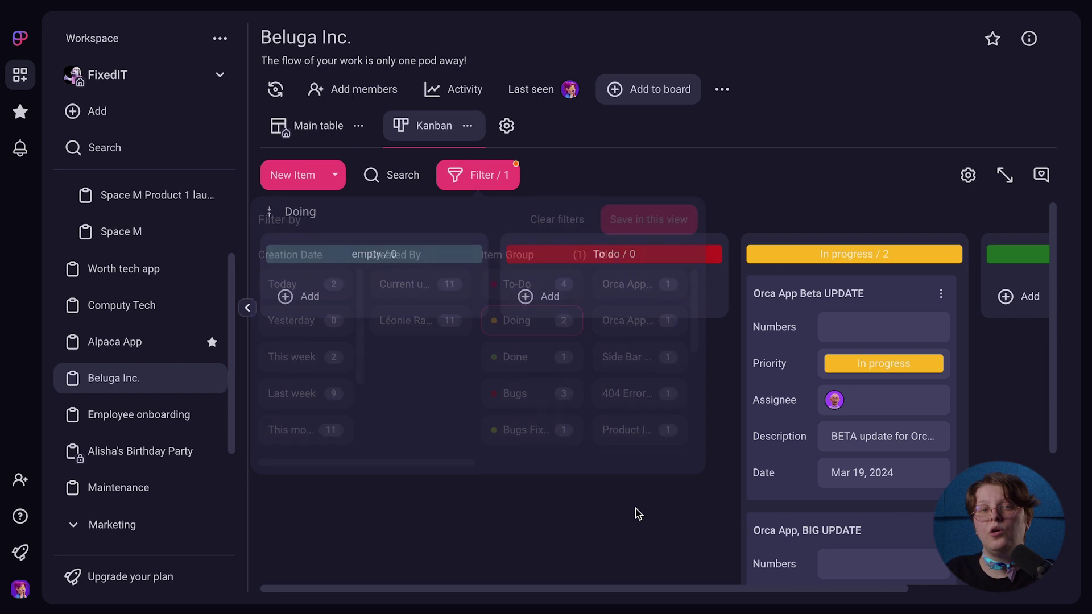
# Sort the main table by Title, then Creation Date, and save it in this view.
pyautogui.click(319, 125)
pyautogui.click(546, 175)
pyautogui.click(398, 307)
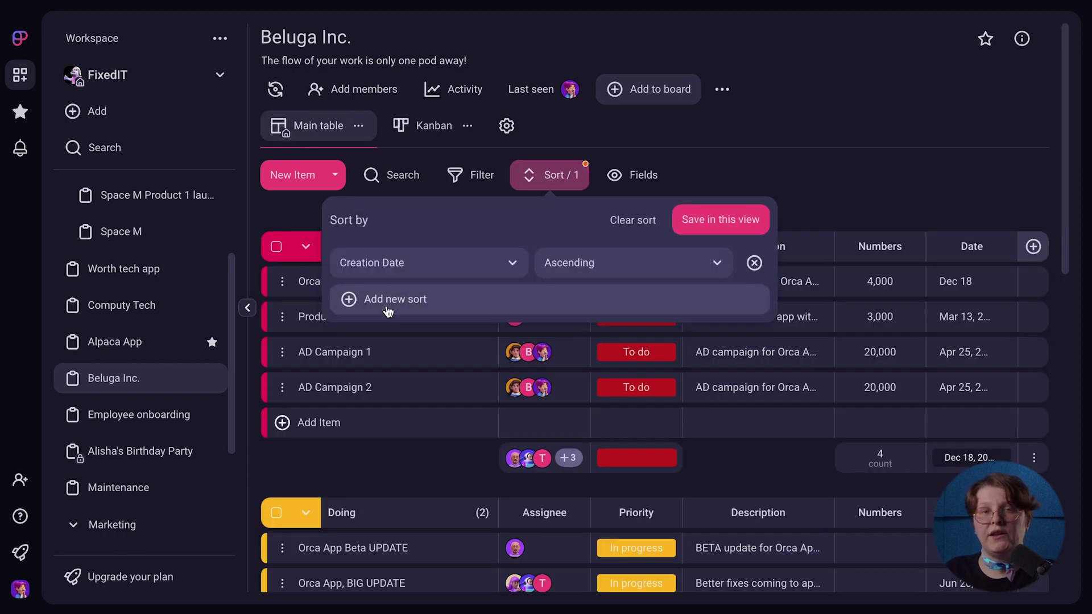
pyautogui.click(514, 270)
pyautogui.click(364, 347)
pyautogui.click(395, 299)
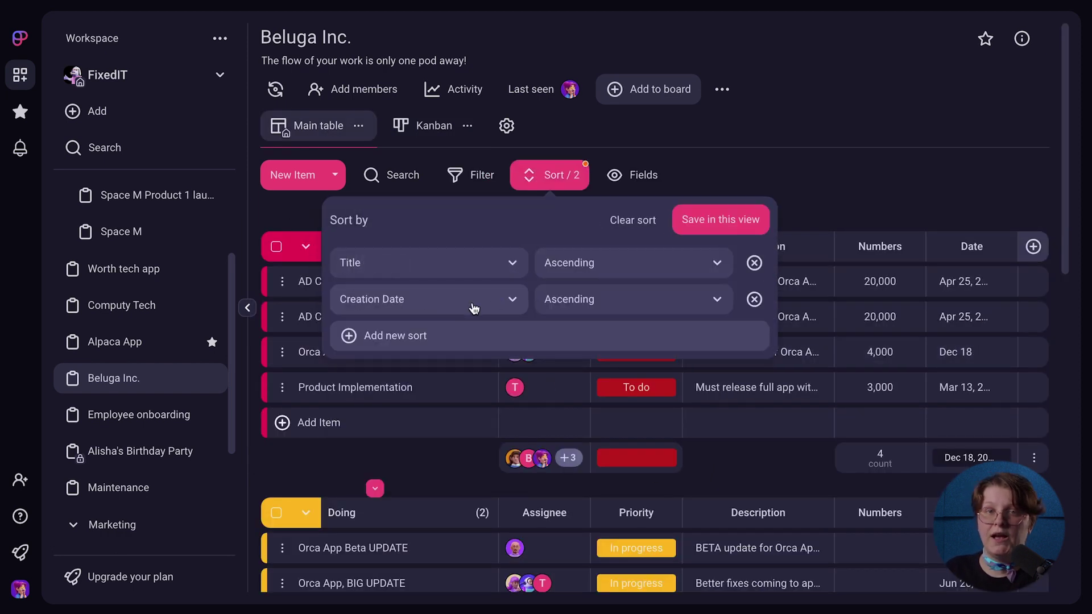
pyautogui.click(563, 300)
pyautogui.click(585, 363)
pyautogui.click(724, 219)
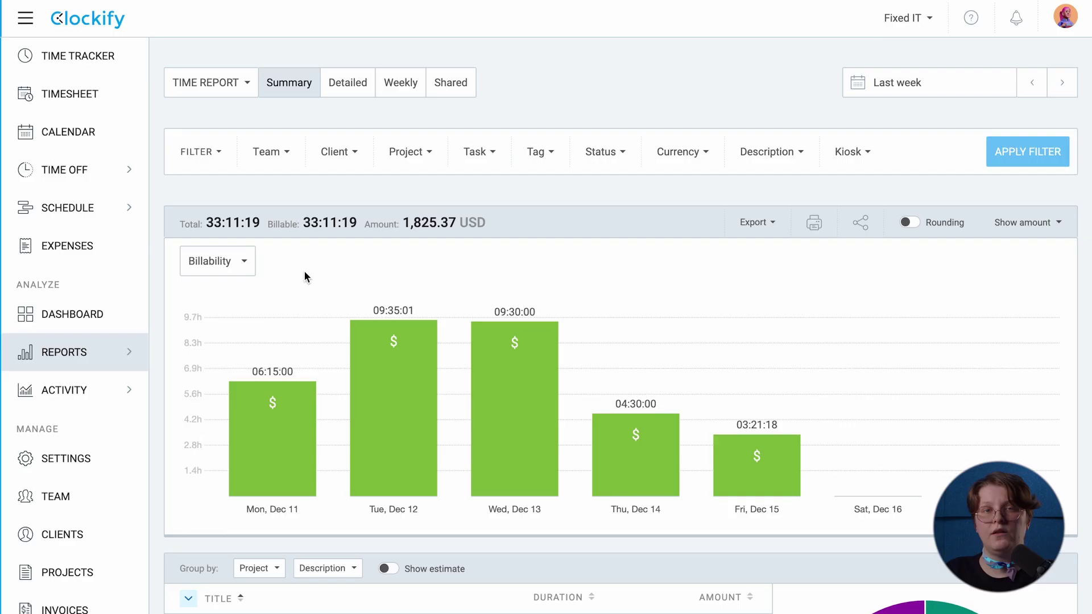
# Break last week's summary chart down by project, then switch it back to billability.
pyautogui.scroll(-3, 312, 267)
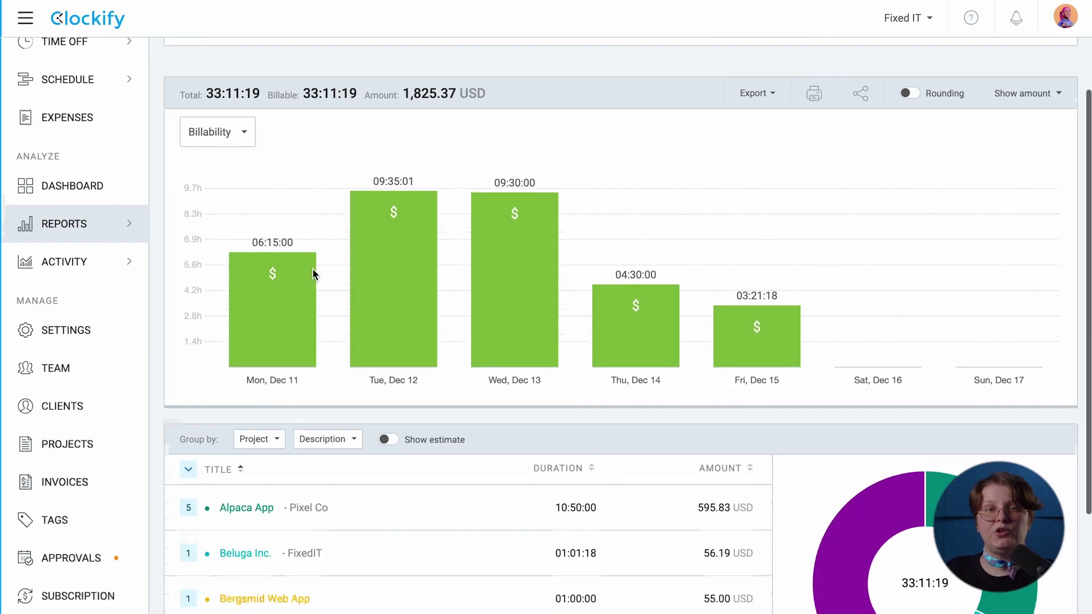
pyautogui.scroll(-3, 312, 274)
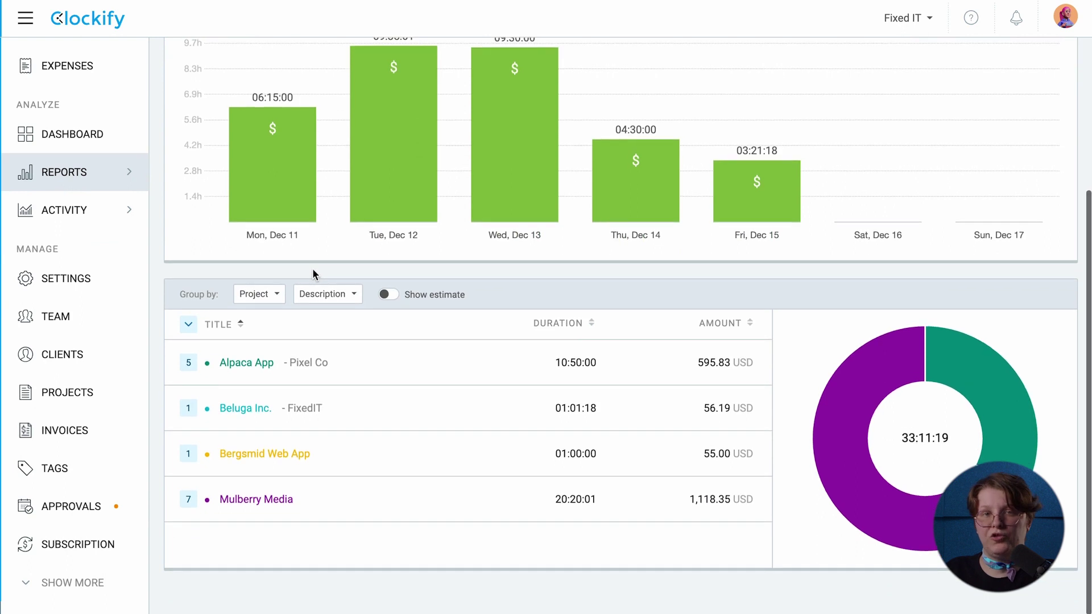
pyautogui.scroll(3, 312, 273)
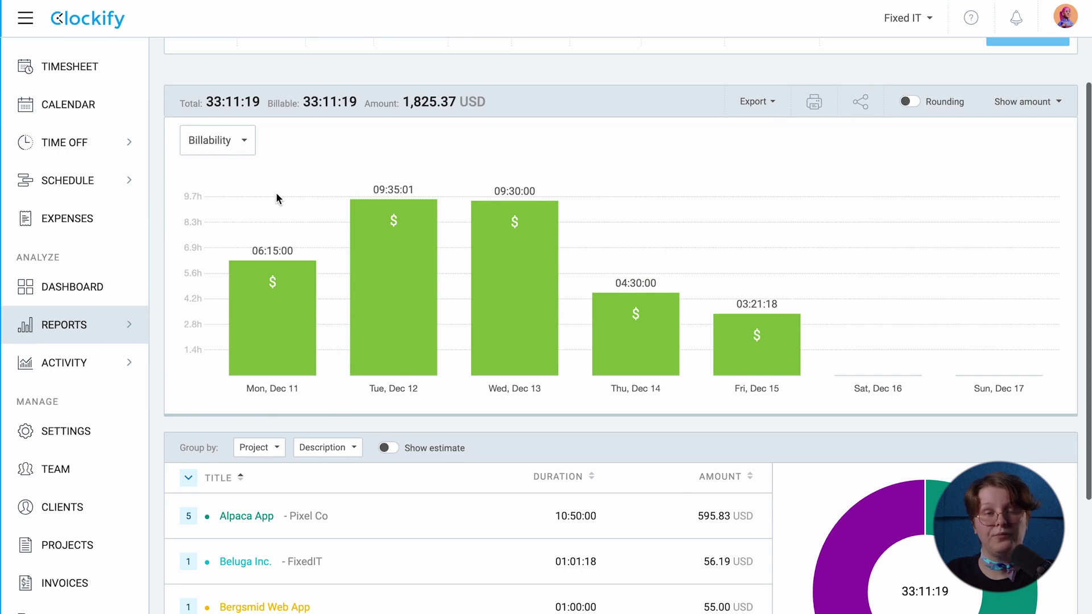
pyautogui.click(246, 141)
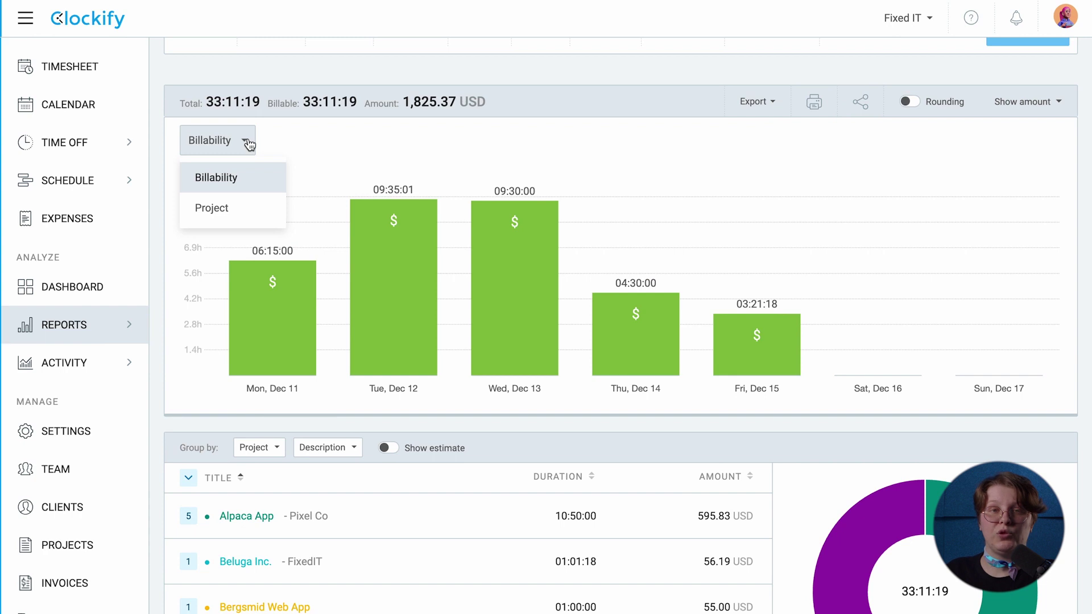
pyautogui.click(257, 216)
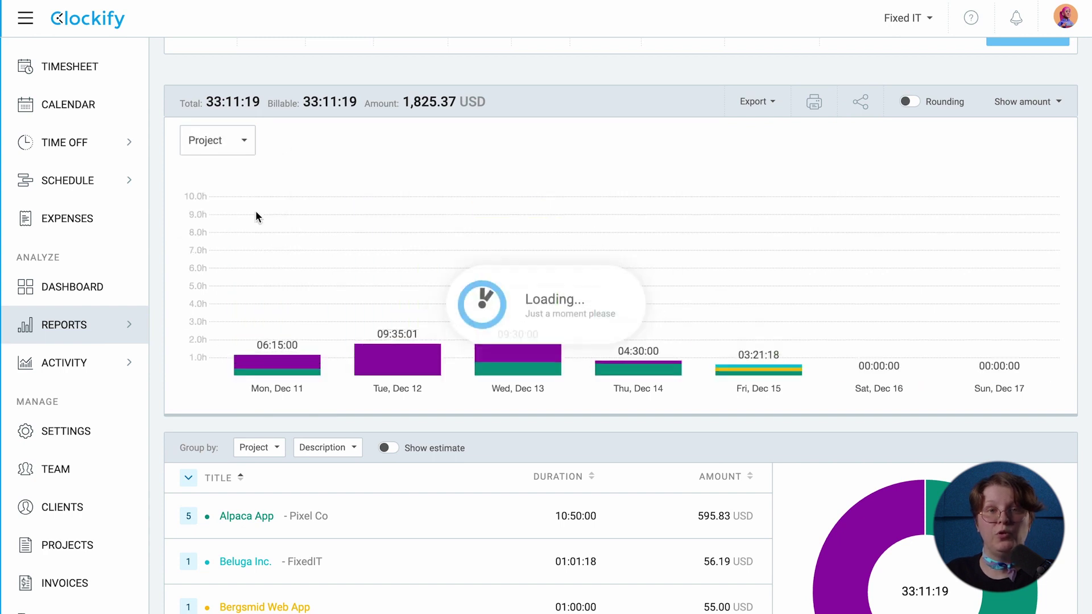
pyautogui.moveTo(522, 293)
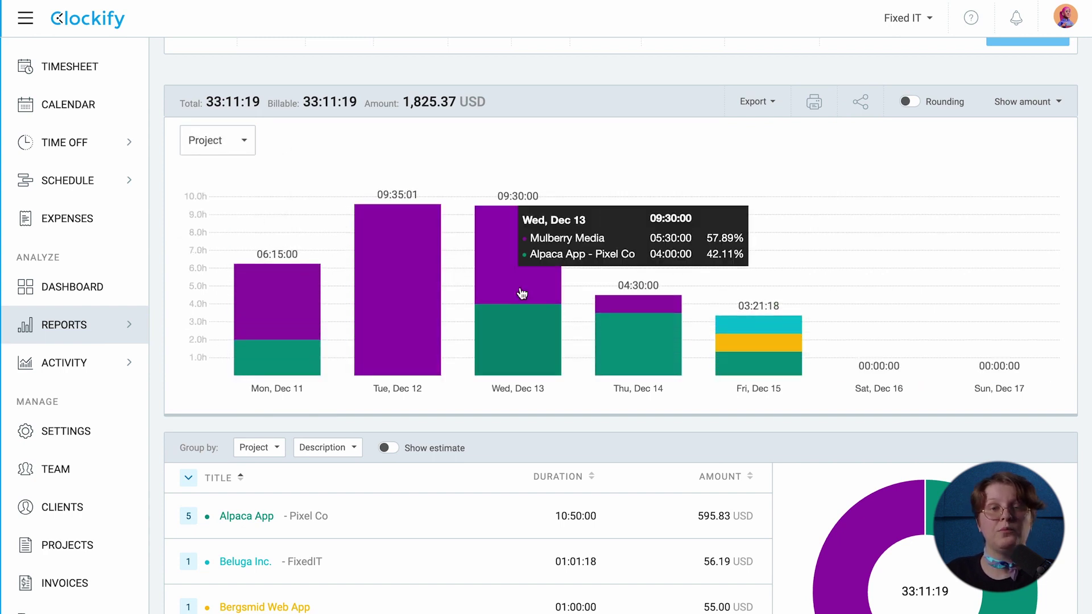
pyautogui.moveTo(729, 340)
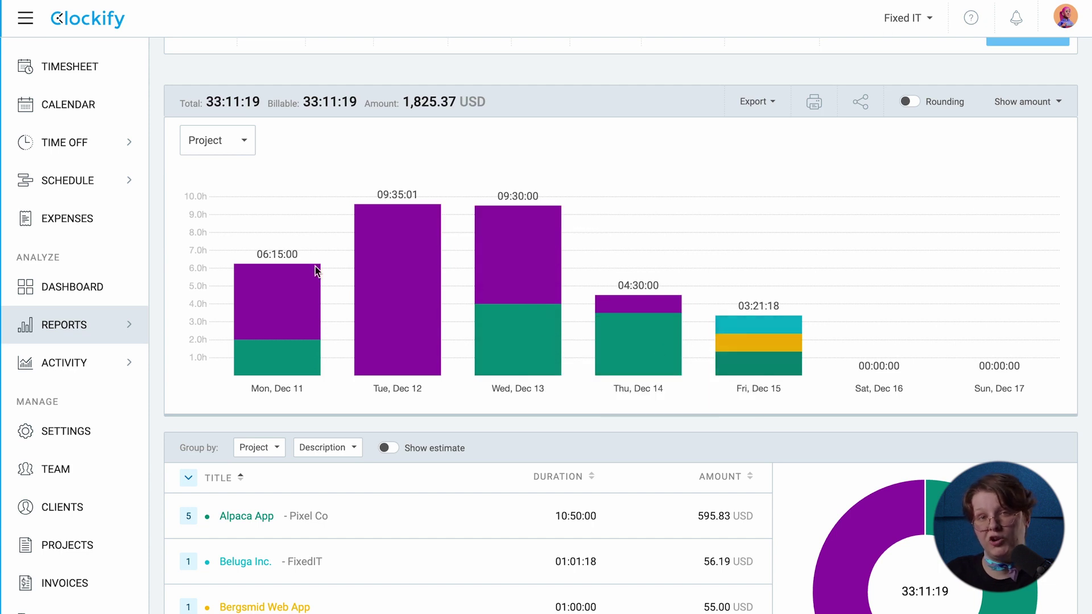
pyautogui.click(243, 176)
# Filter the summary report to the Alpaca App project.
pyautogui.scroll(3, 518, 100)
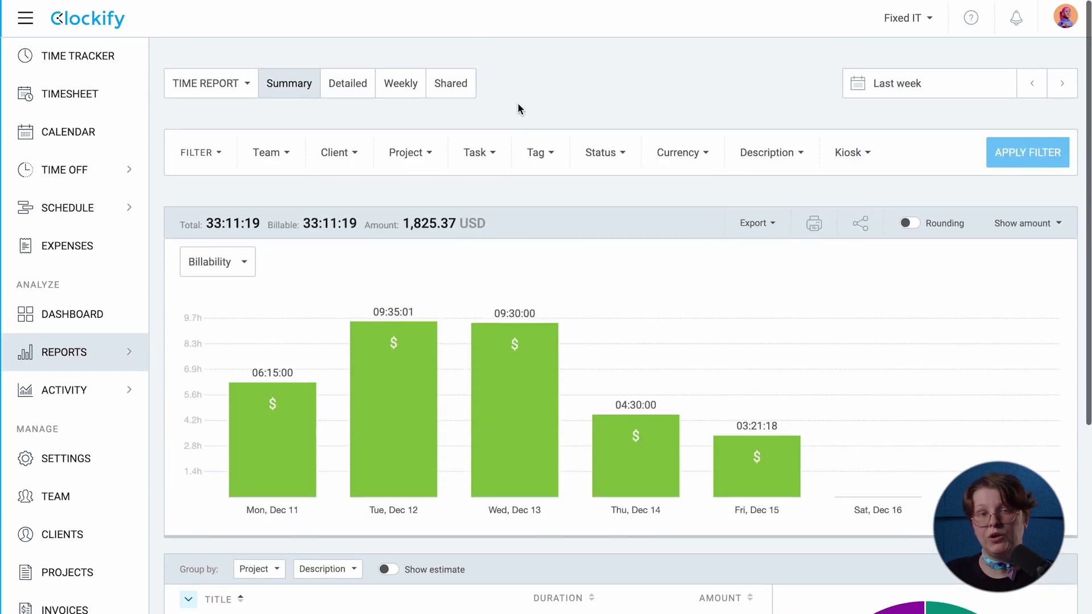
pyautogui.click(408, 151)
pyautogui.write('alpa')
pyautogui.click(519, 312)
pyautogui.click(811, 340)
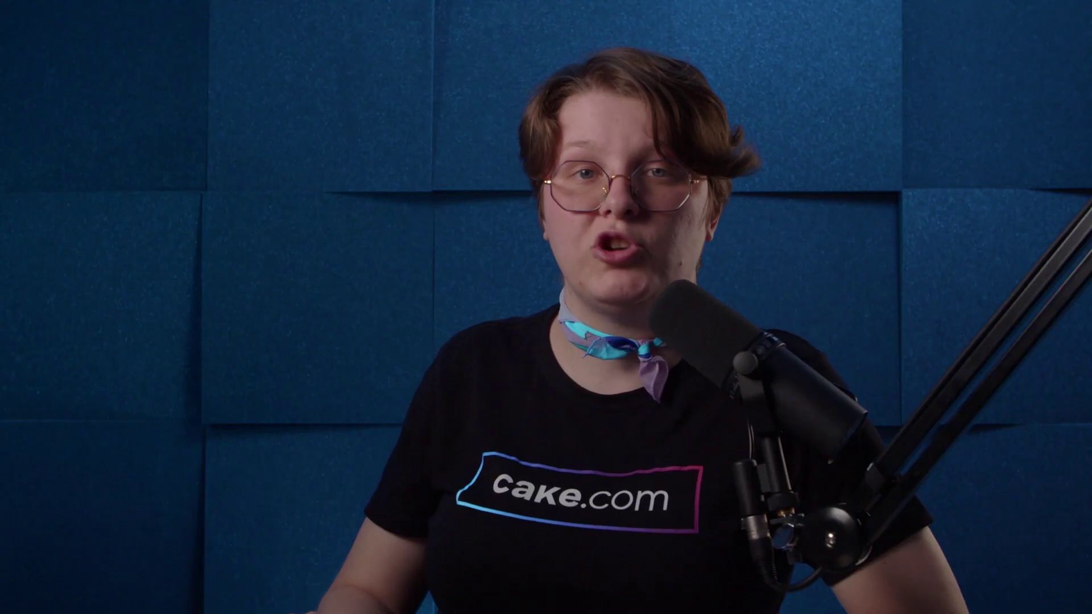
# Save customized summary export settings with the report name Week 7 report.
pyautogui.click(776, 230)
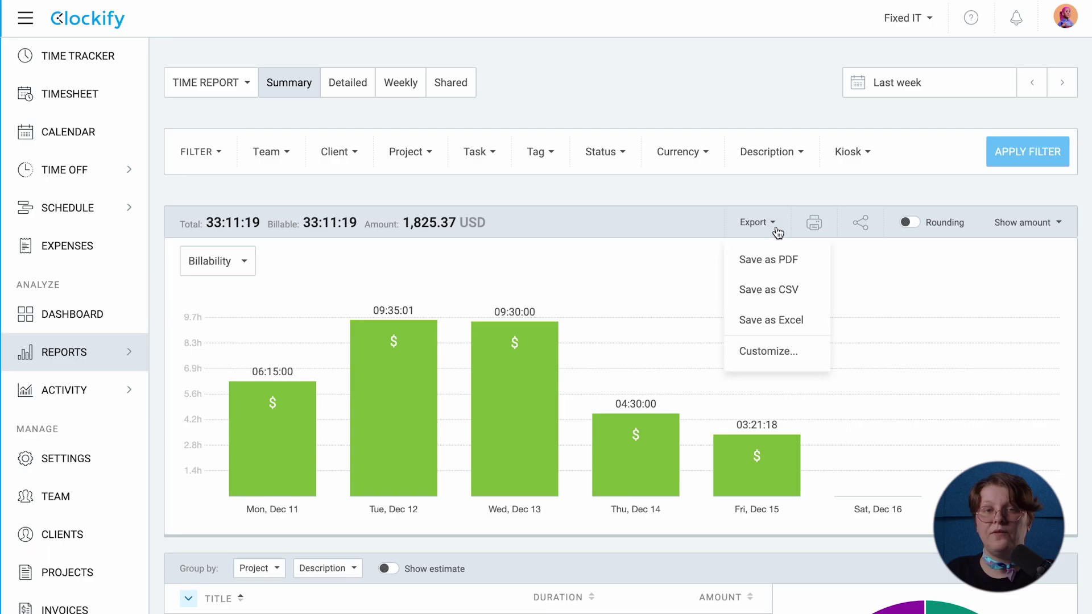
pyautogui.click(783, 355)
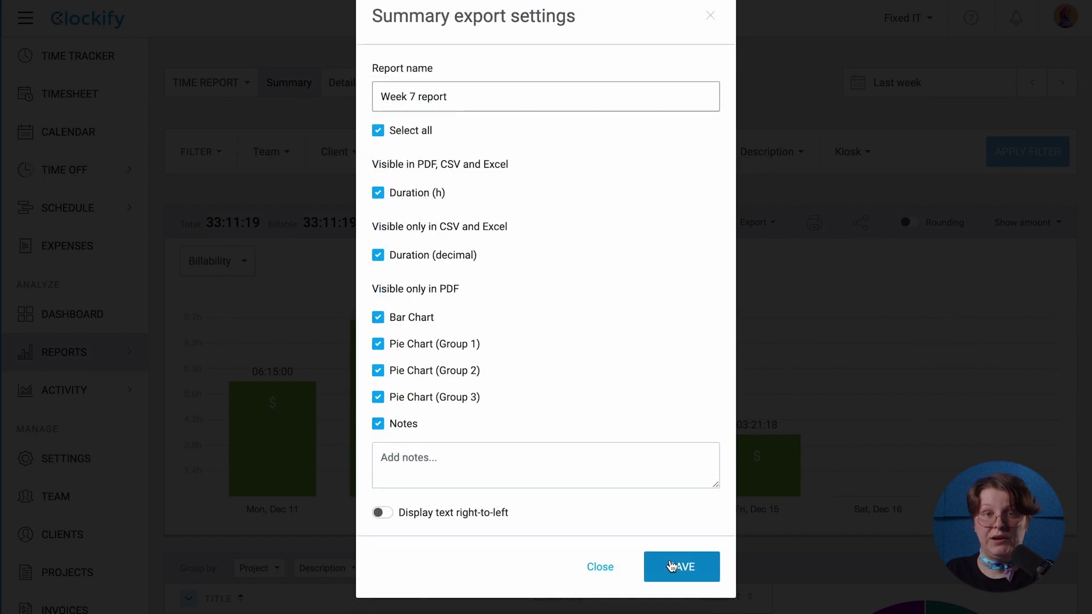
pyautogui.click(672, 565)
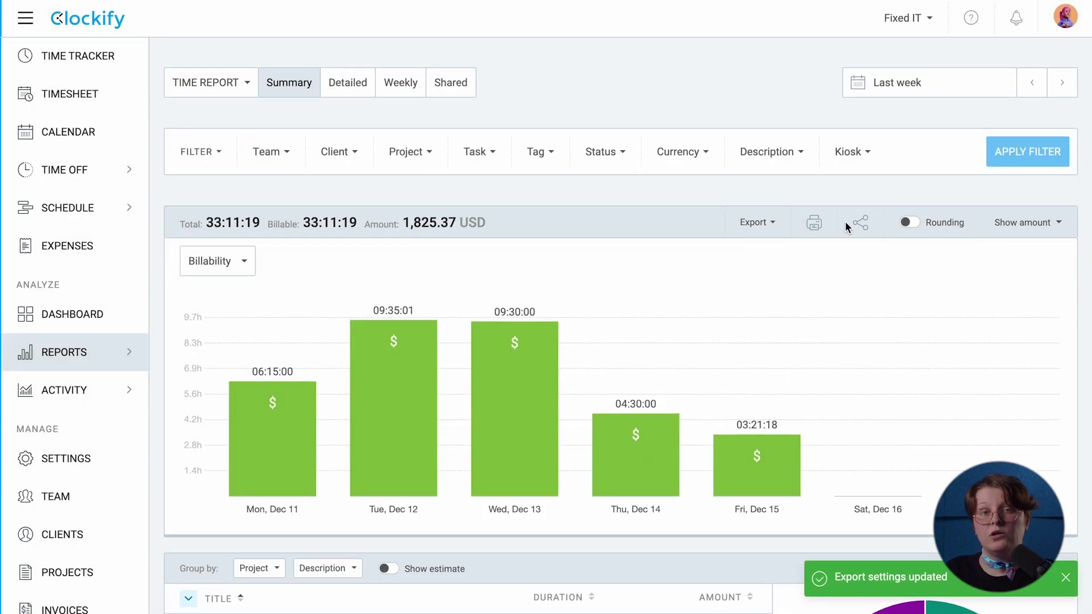
# Create a shared link for the summary report named 'Week 7 report'.
pyautogui.click(859, 223)
pyautogui.write('Week 7 report')
pyautogui.click(682, 449)
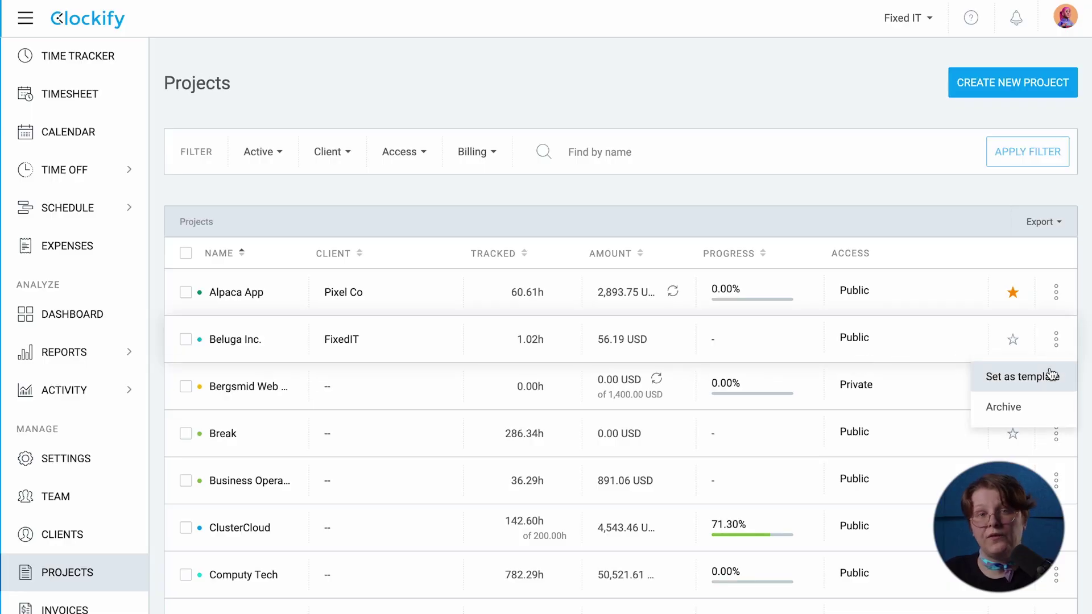
# Archive Beluga Inc. from its row menu, with all its tasks marked done.
pyautogui.click(1003, 406)
pyautogui.click(667, 391)
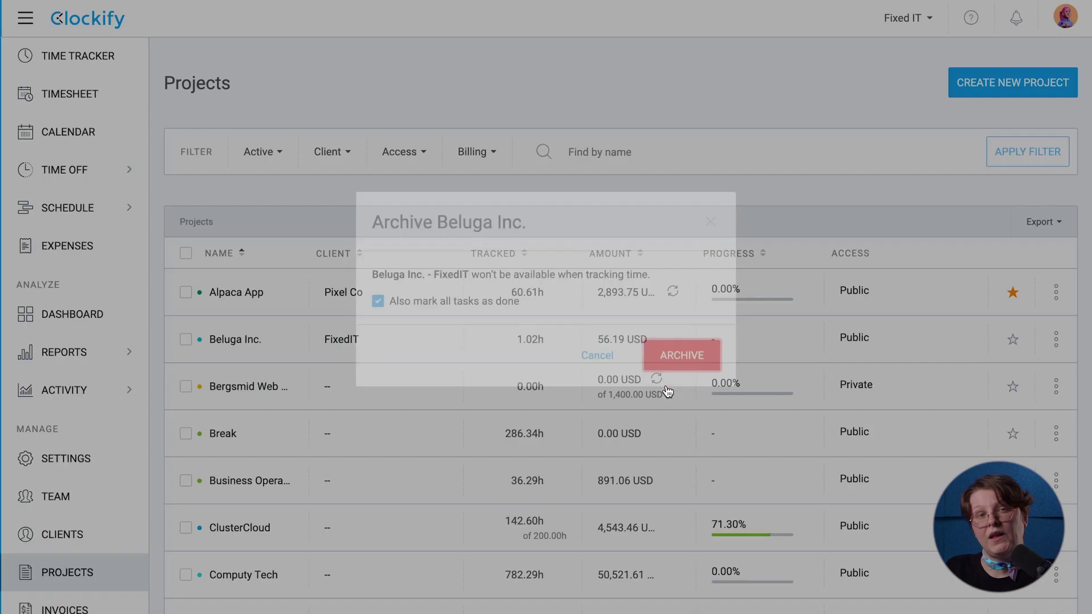